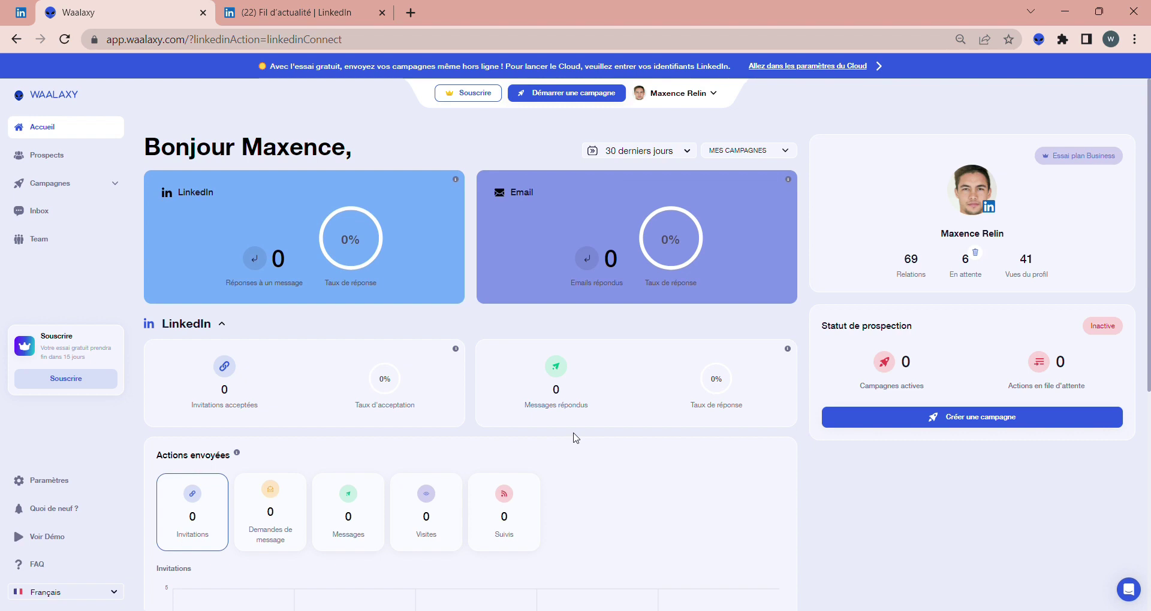
- Start a campaign by filtering the sequences on Visite, Email finder and Email, and select the Visit + Email Finder + Email sequence
left_click(580, 97)
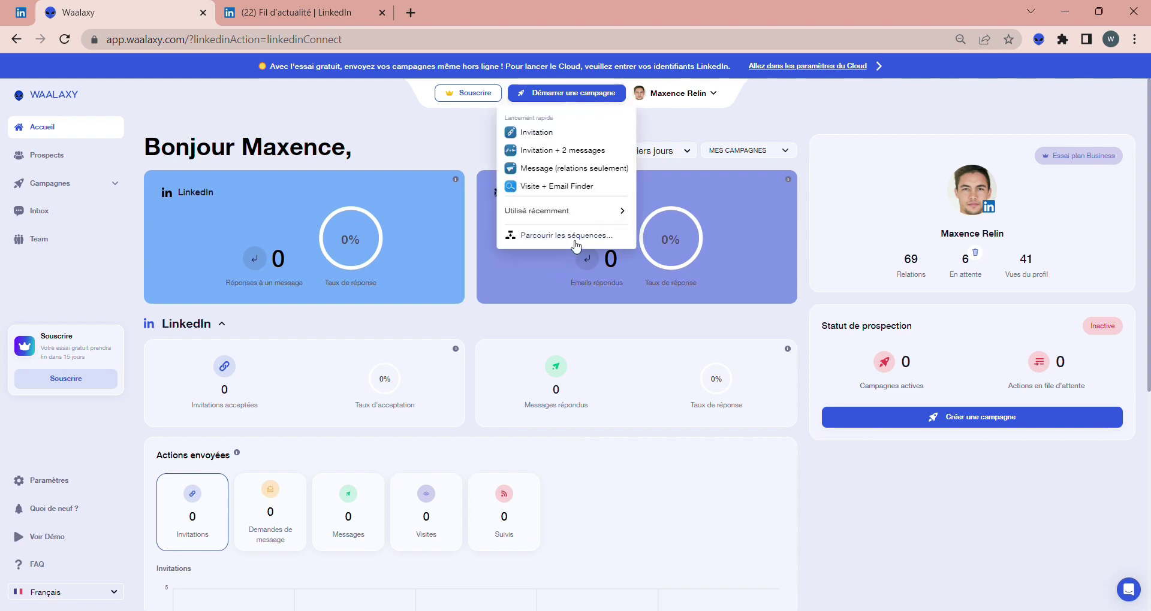
left_click(576, 240)
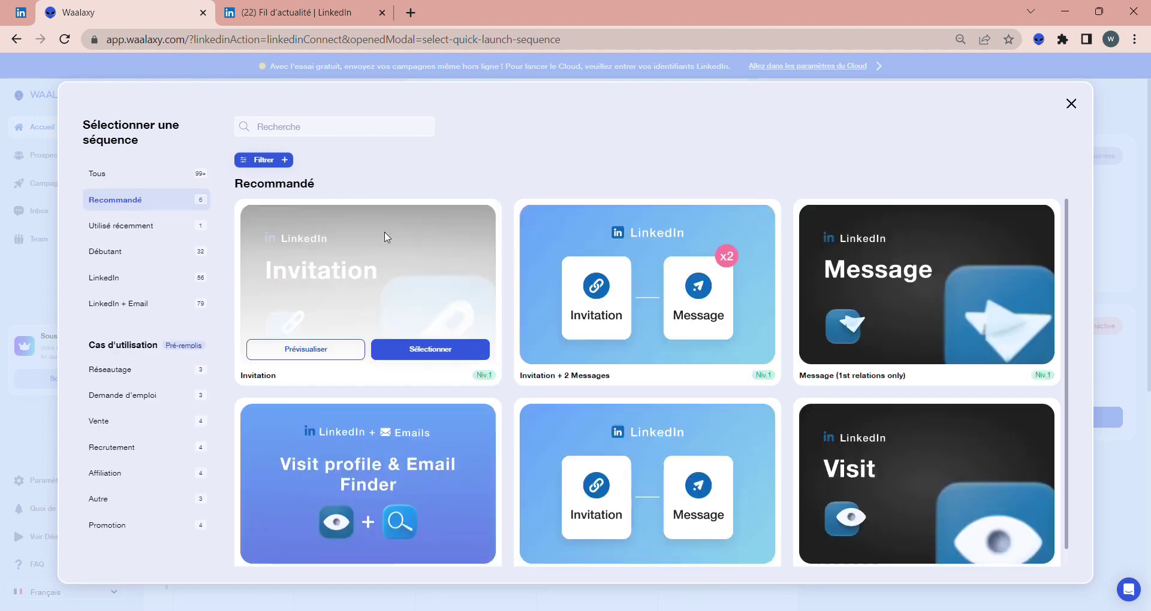
left_click(287, 161)
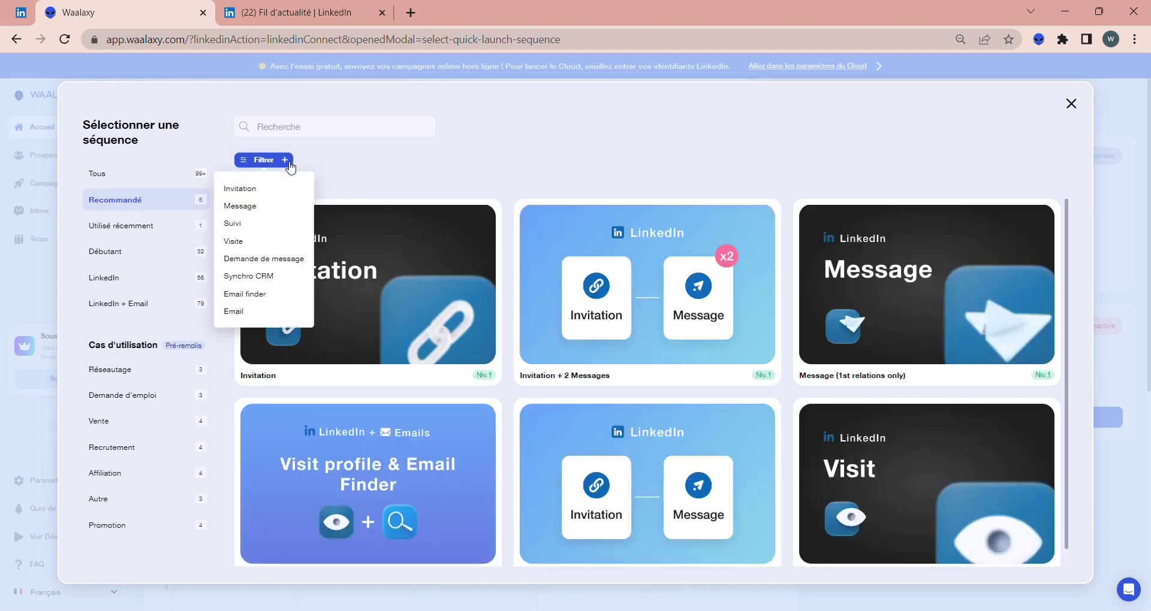
left_click(237, 241)
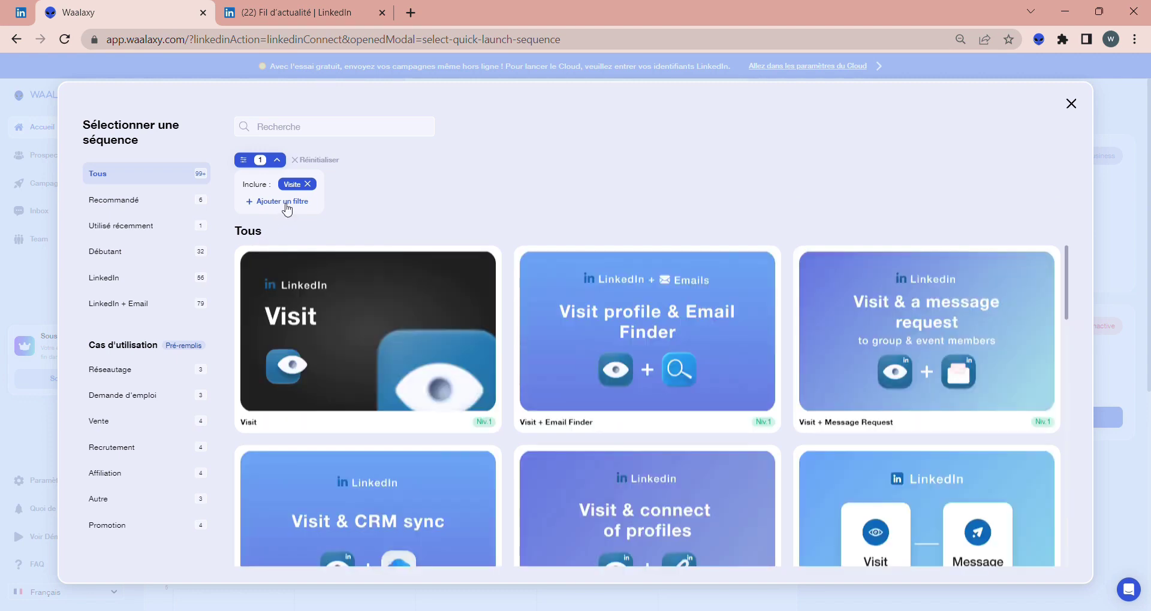
left_click(287, 205)
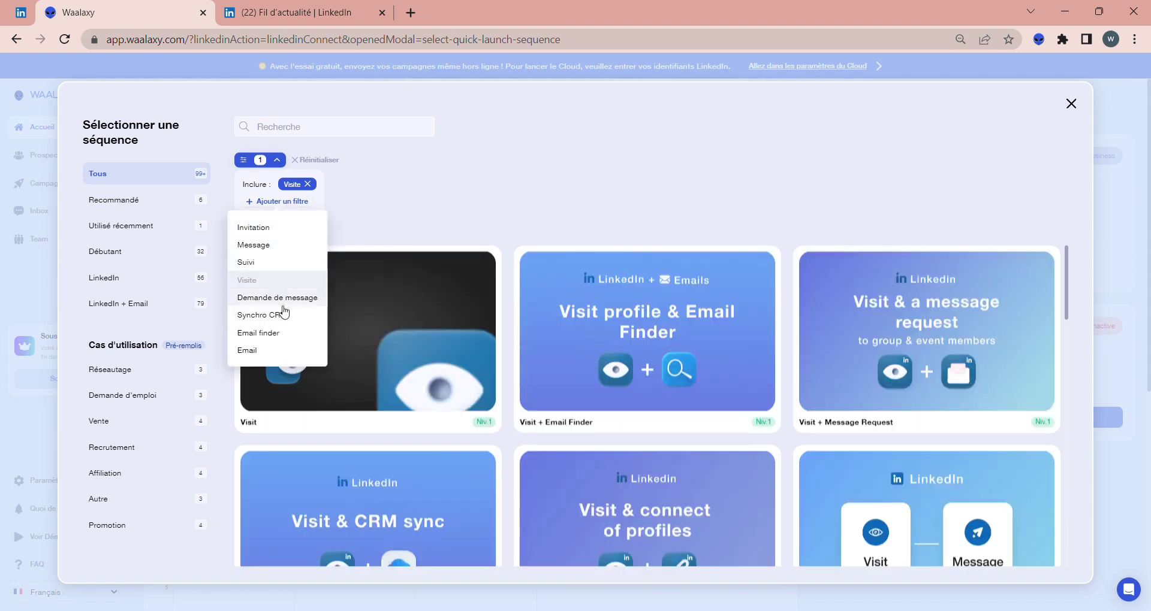
left_click(281, 334)
mouse_move(432, 260)
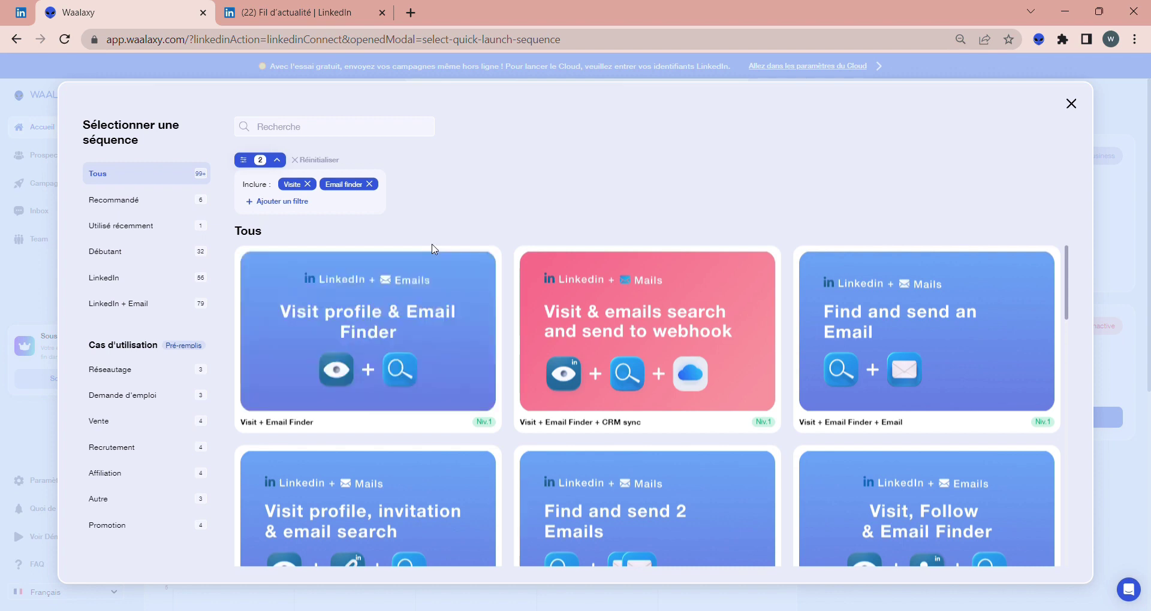
left_click(290, 204)
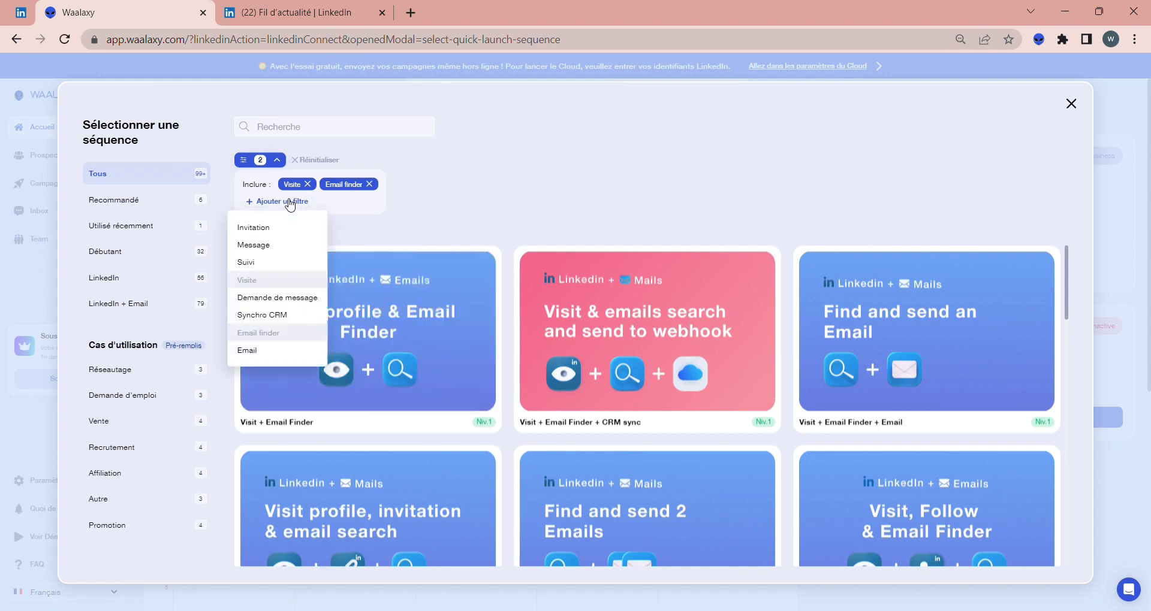
left_click(247, 351)
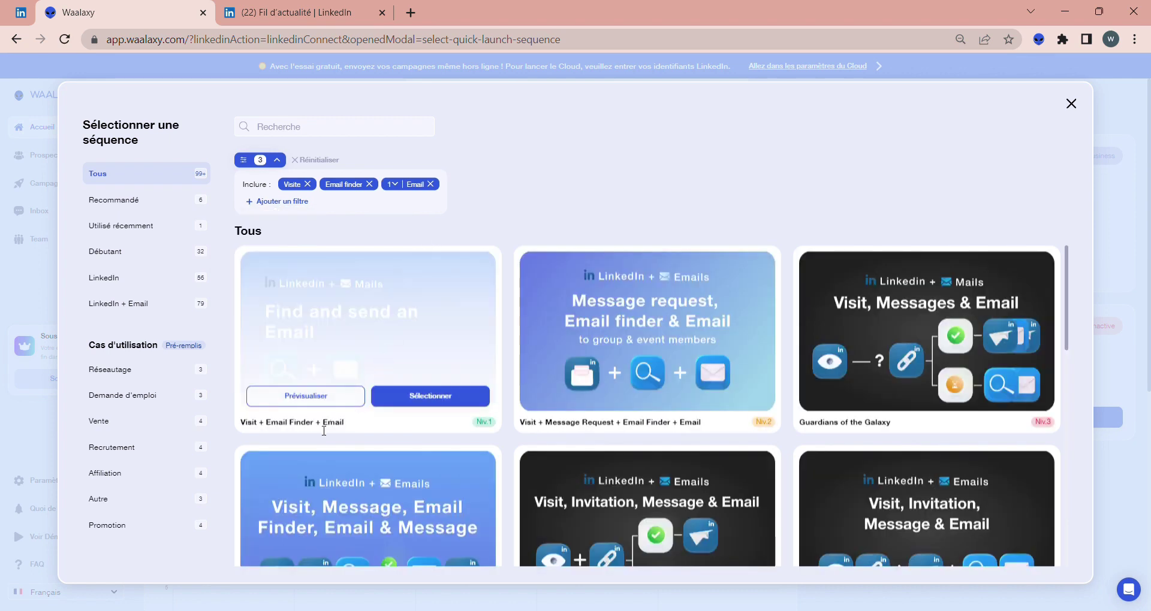
left_click(442, 400)
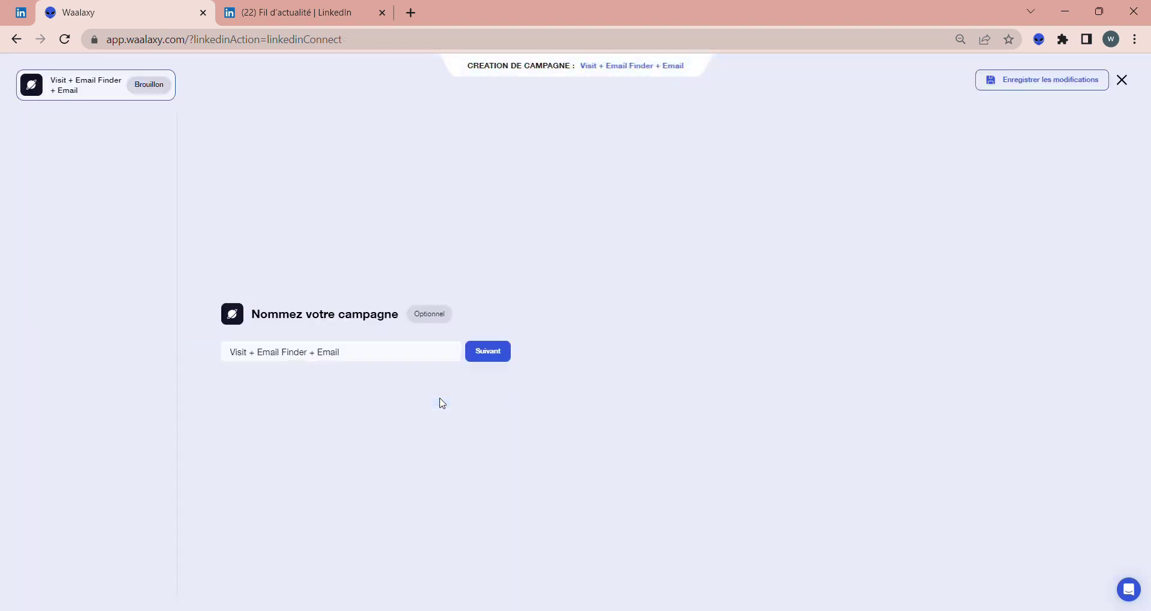
- Name the campaign "Visit + Email Finder + Email - Photographes Rennes" and continue to adding prospects
left_click(400, 353)
type("- ")
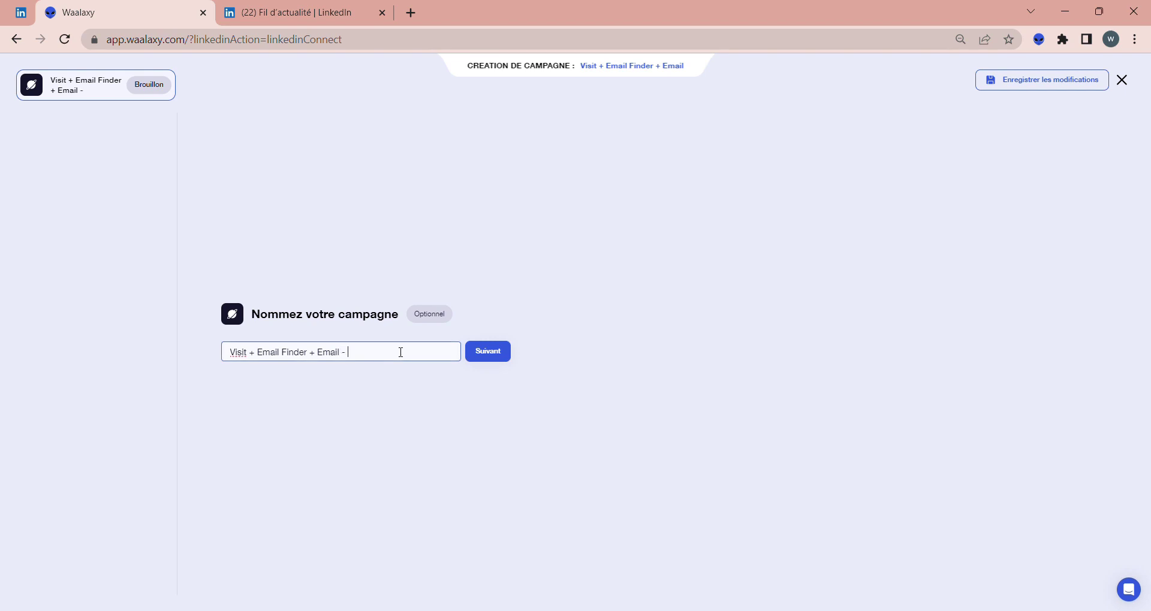
type("Photographes Rennes")
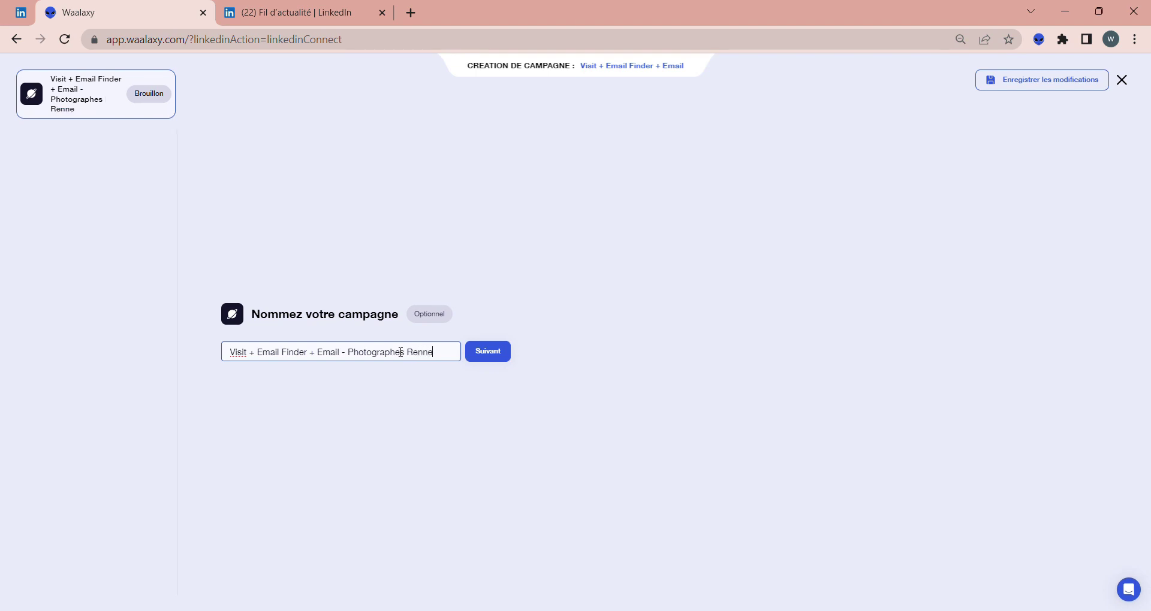
left_click(500, 362)
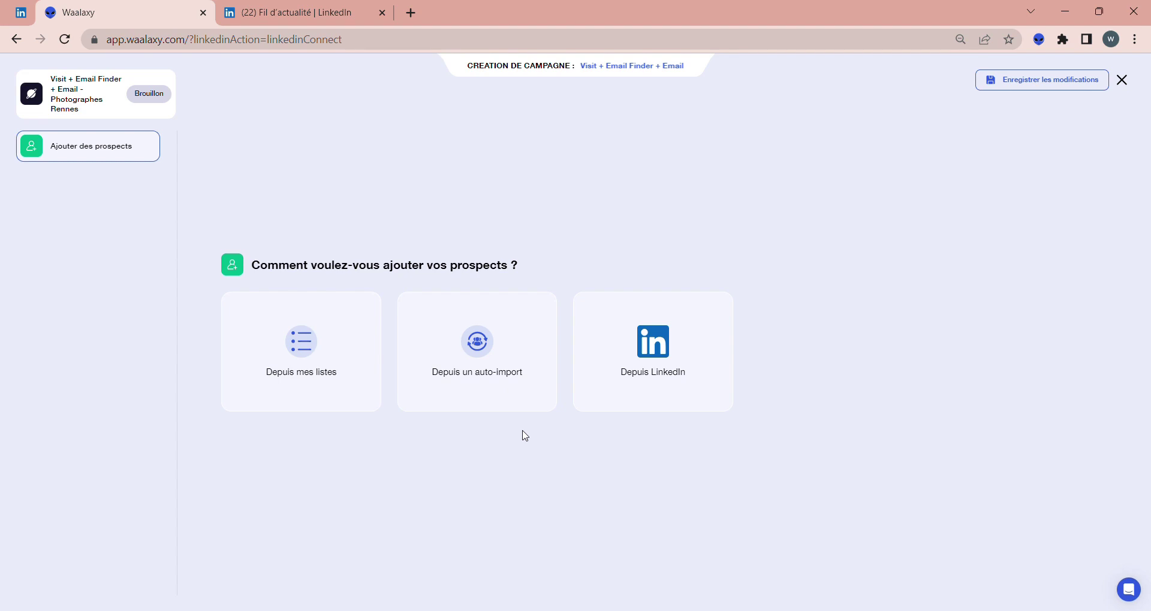
- Choose the Photographe-Rennes list as the prospect source, with prospects picked individually rather than all added
left_click(324, 389)
left_click(361, 341)
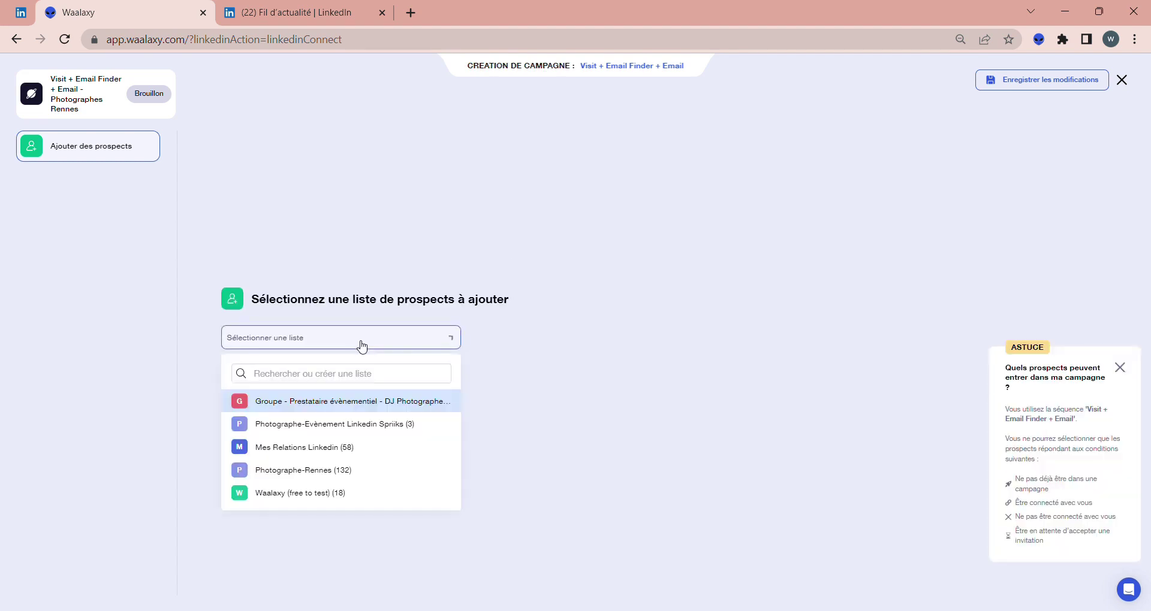
left_click(327, 469)
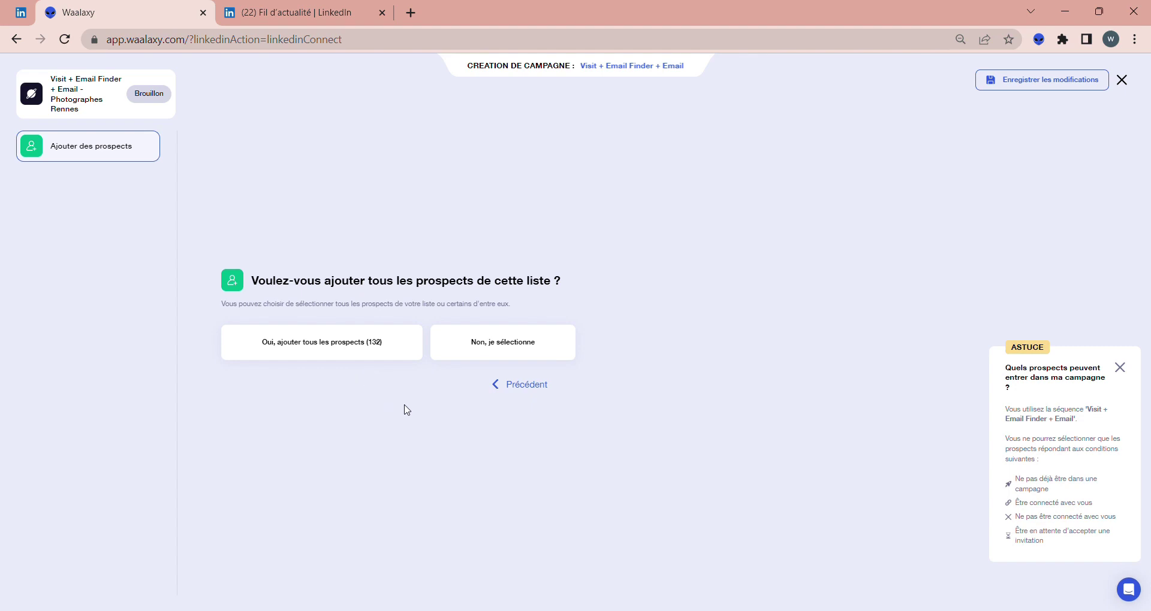
left_click(505, 350)
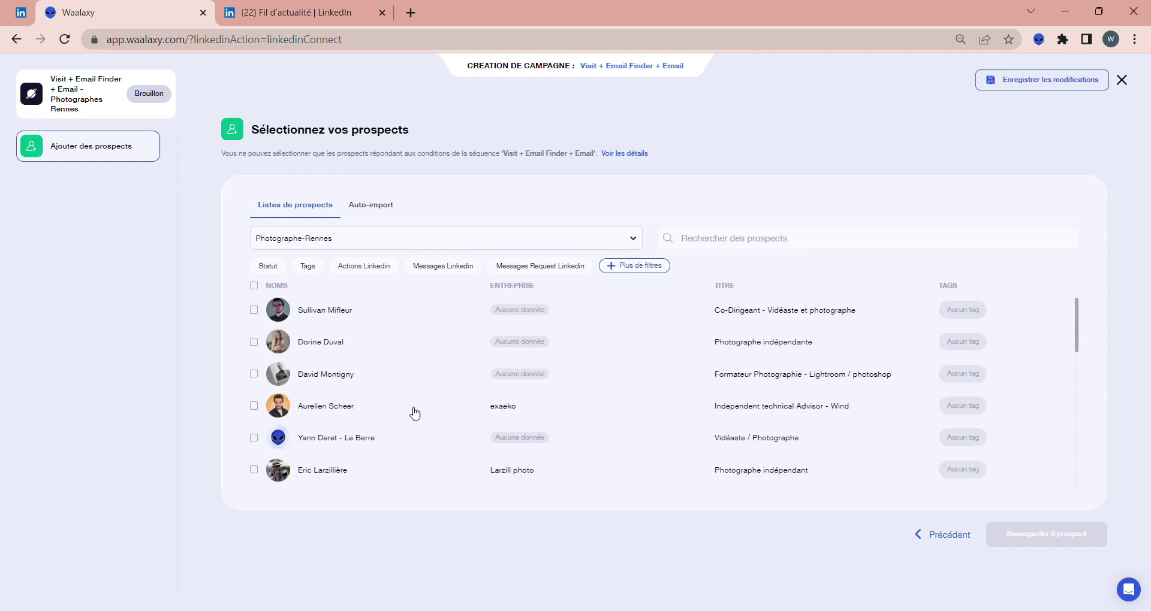
- Add the second, third and fourth prospects of the list to the campaign and confirm the prospect selection
left_click(254, 342)
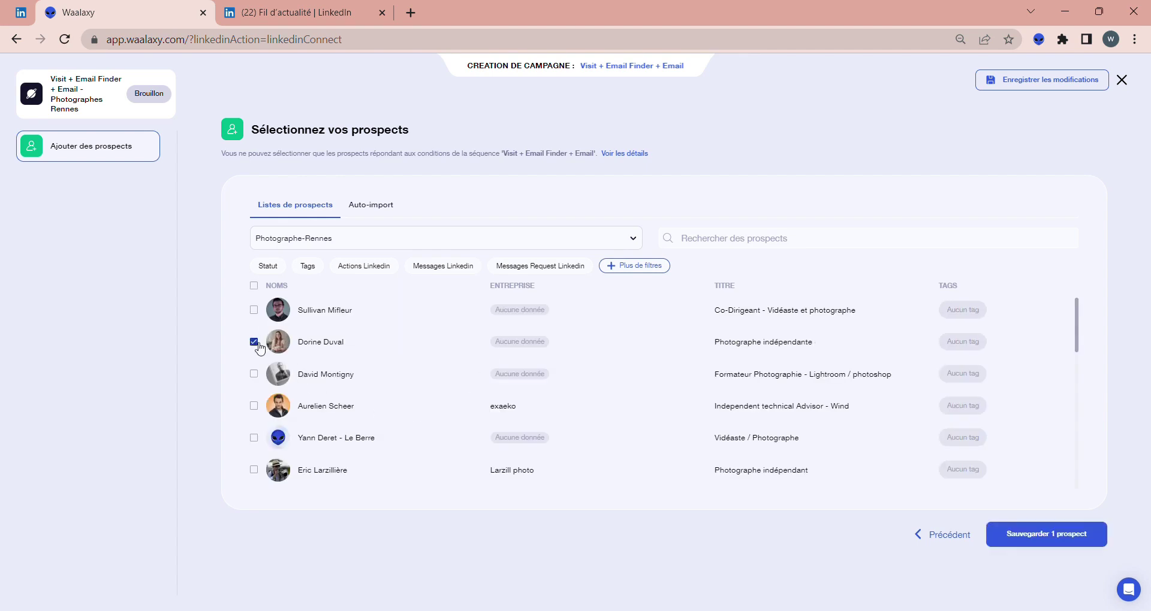
left_click(254, 374)
left_click(254, 406)
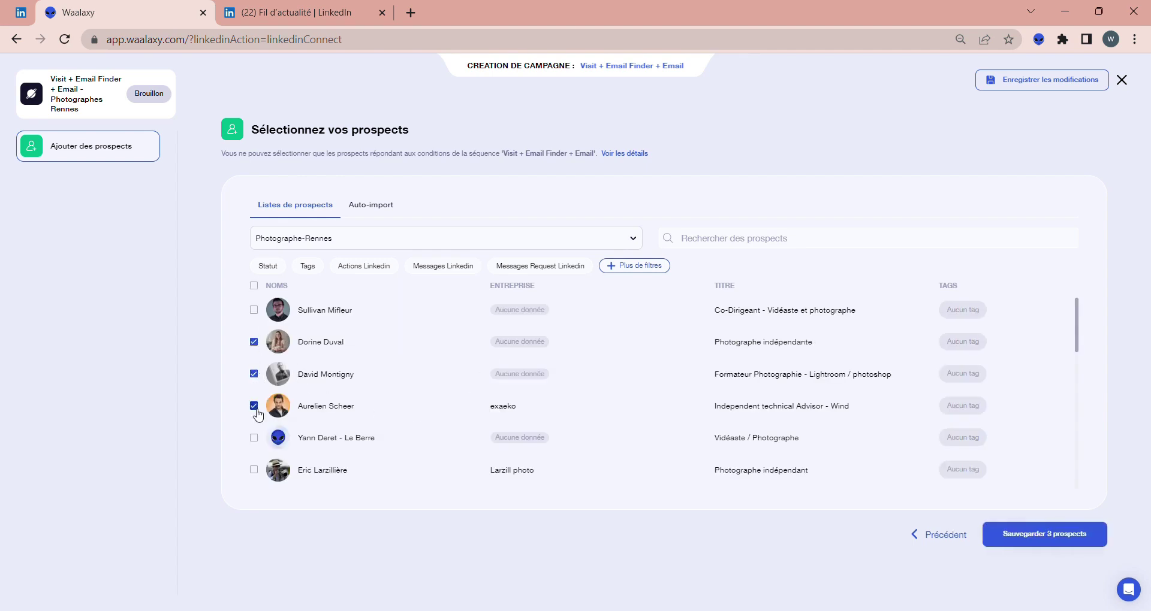
left_click(1071, 543)
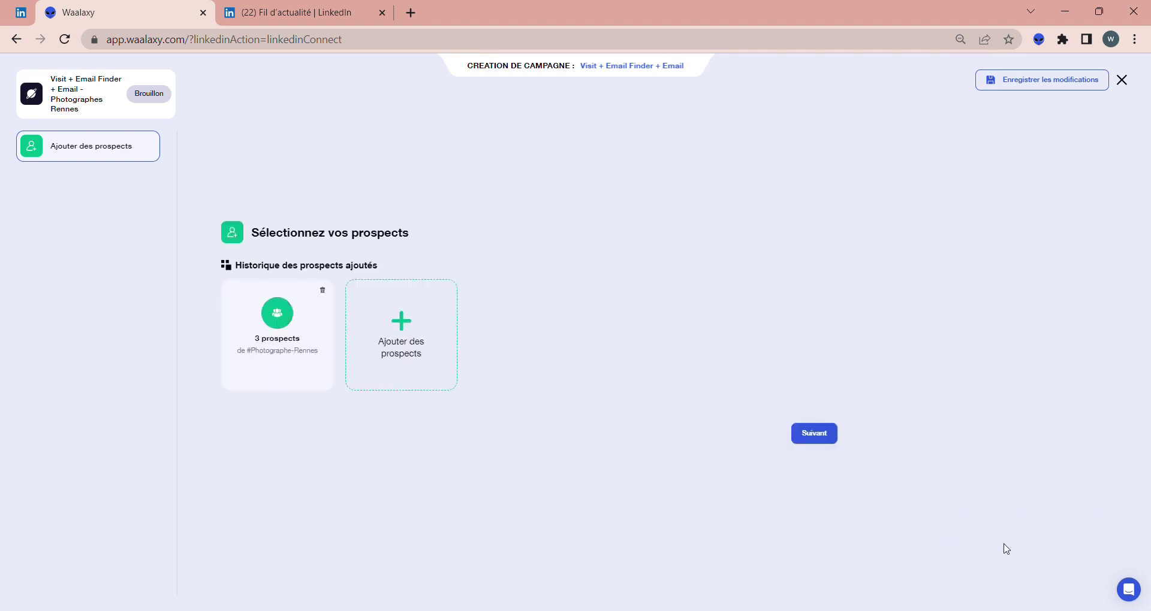
left_click(821, 437)
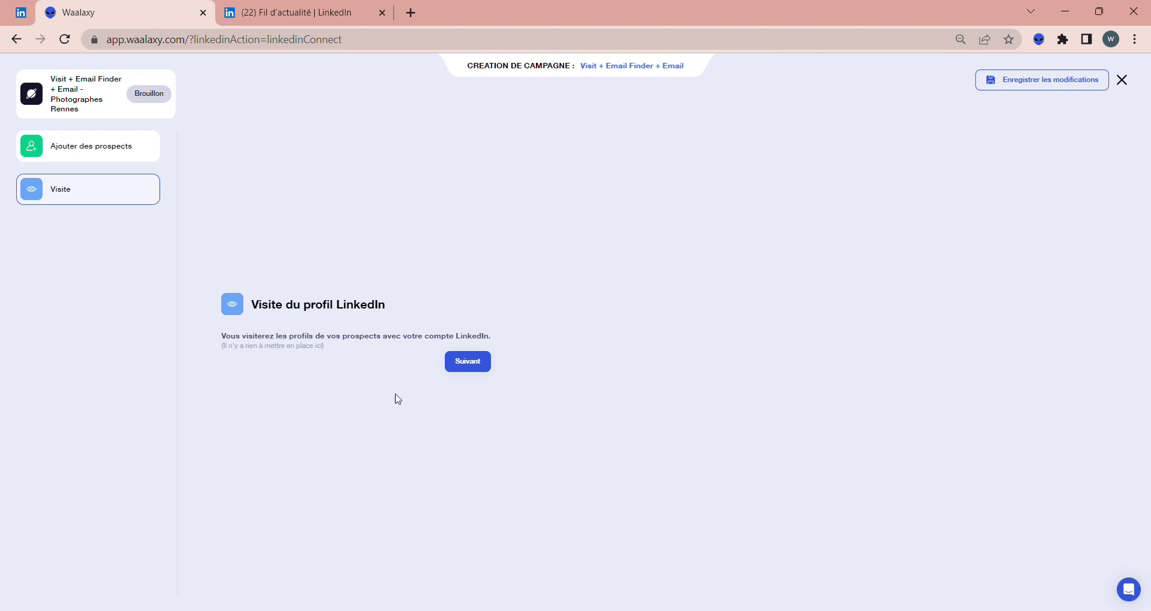
- Accept the Visite and Email Finder steps, and set the campaign email's subject to "Objet du mail"
left_click(479, 365)
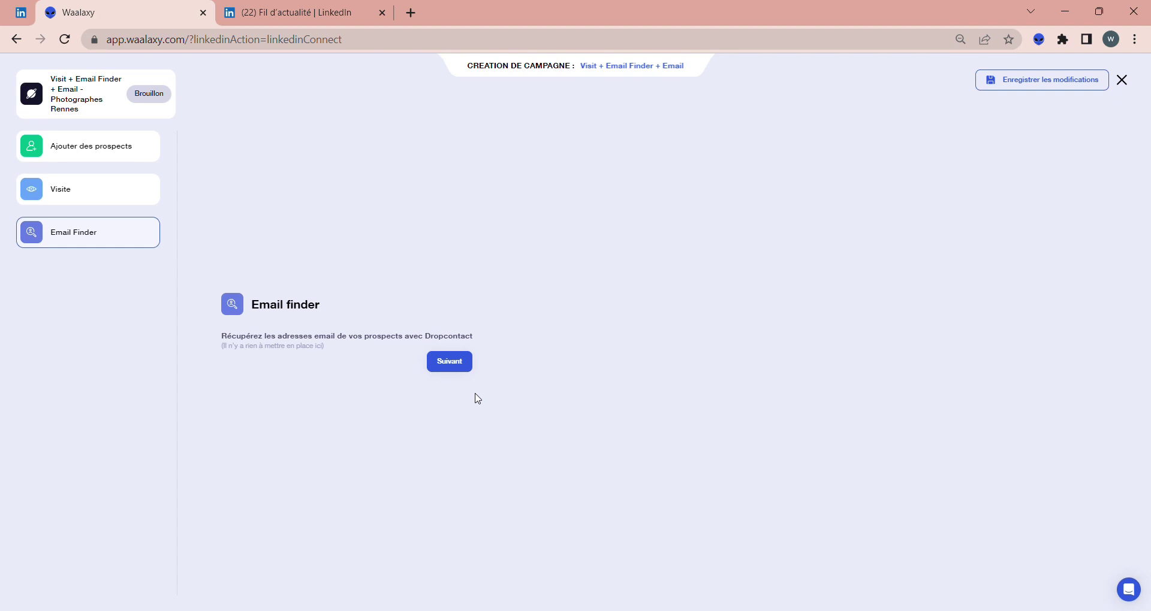
left_click(454, 364)
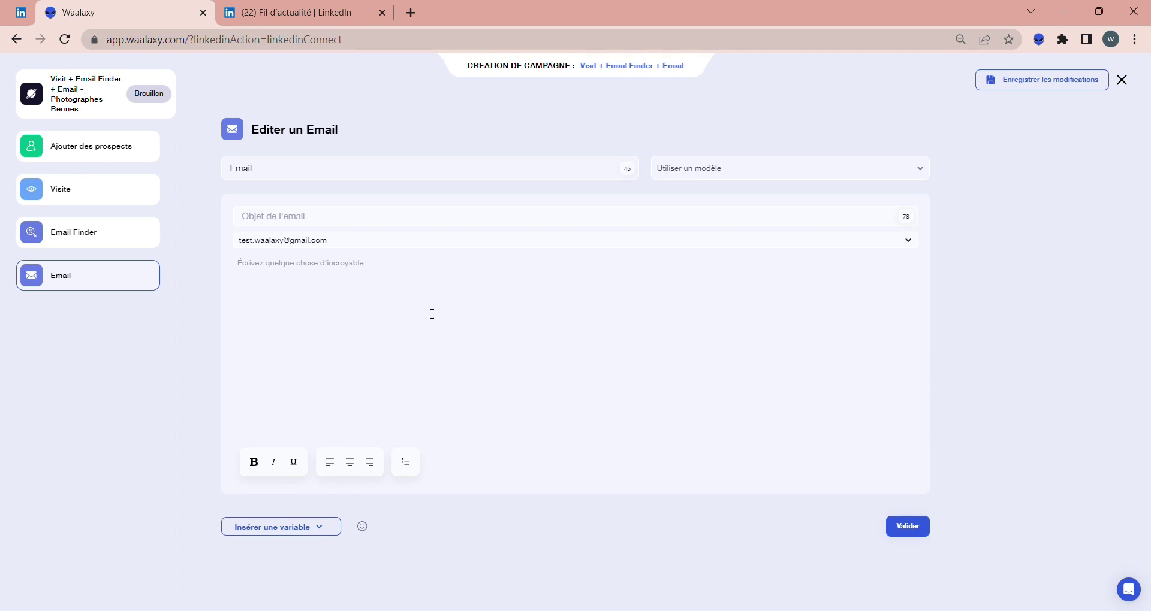
left_click(321, 228)
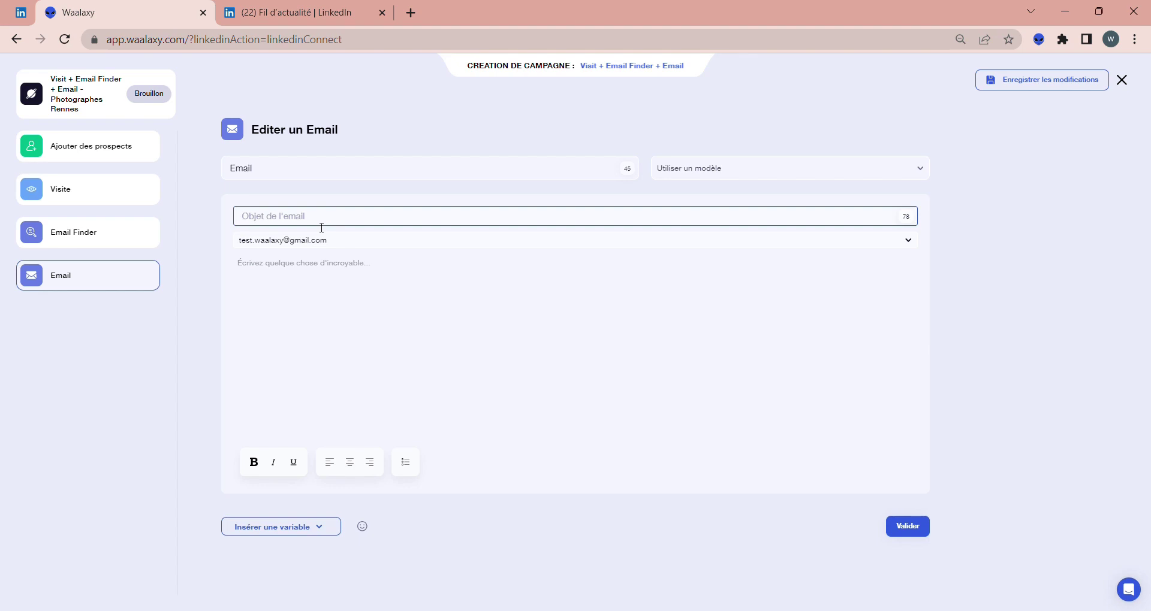
type("Objet du mail")
left_click(323, 242)
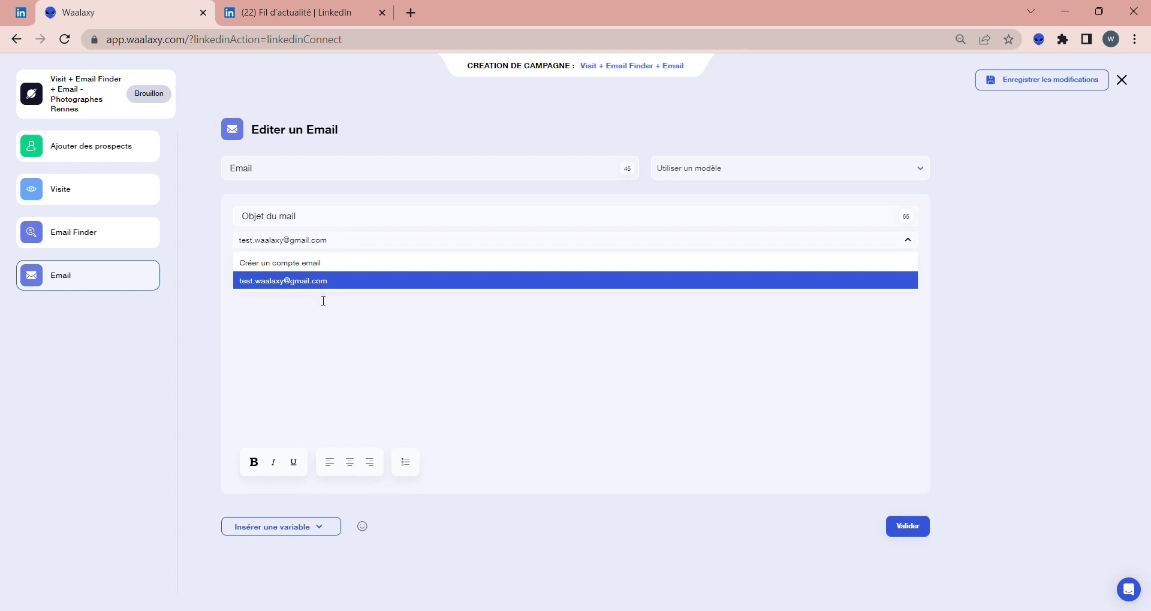
left_click(323, 301)
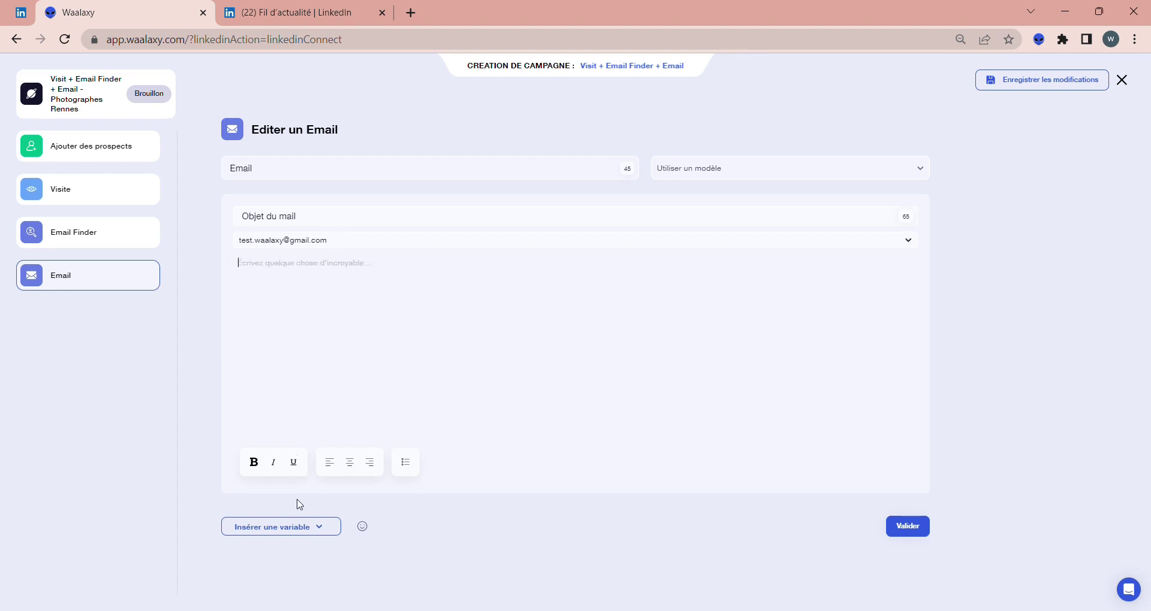
- Write "Rédaction du message" as the validated email's body and launch the campaign
left_click(298, 530)
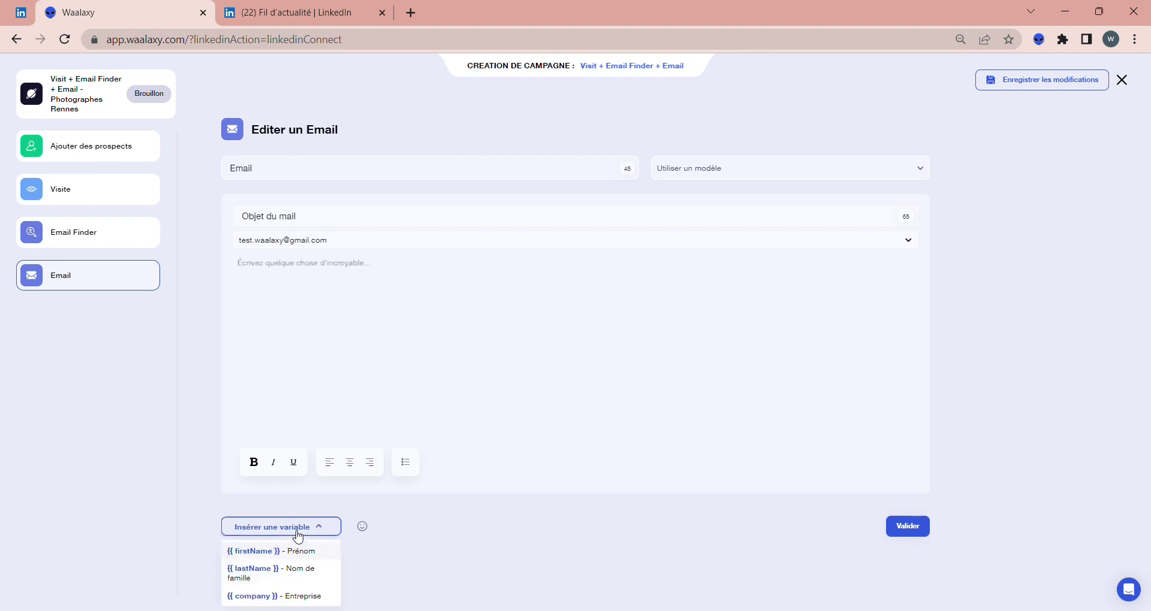
left_click(346, 268)
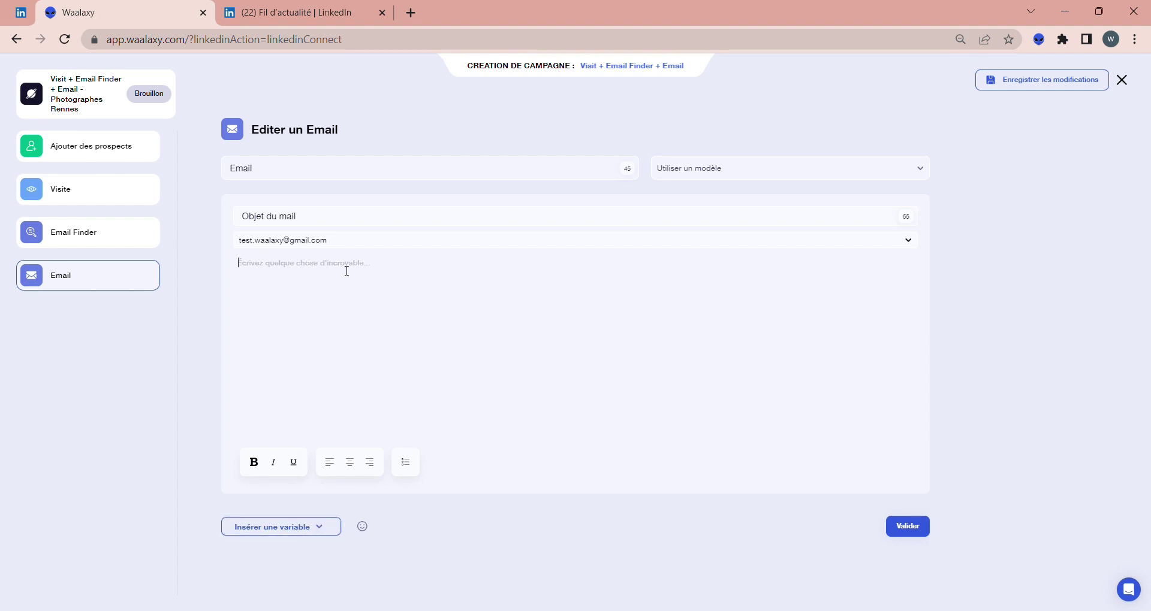
type("Rédaction du message")
left_click(921, 529)
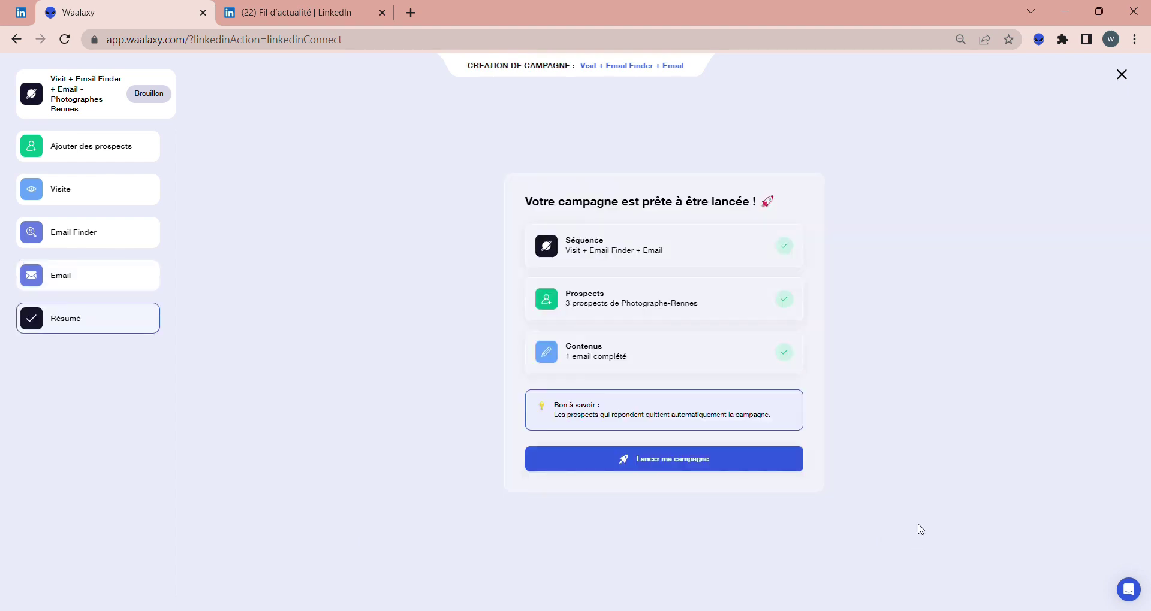
left_click(672, 460)
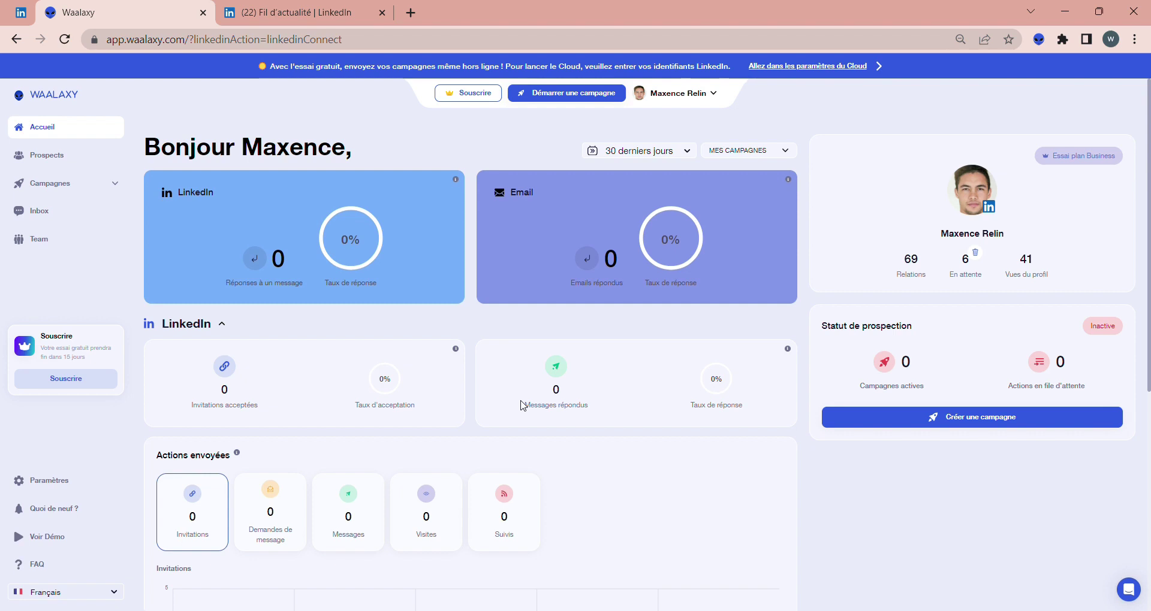
- Browse the sequences for a new campaign and filter them to include Visite, Email finder and 3 Email actions
left_click(567, 95)
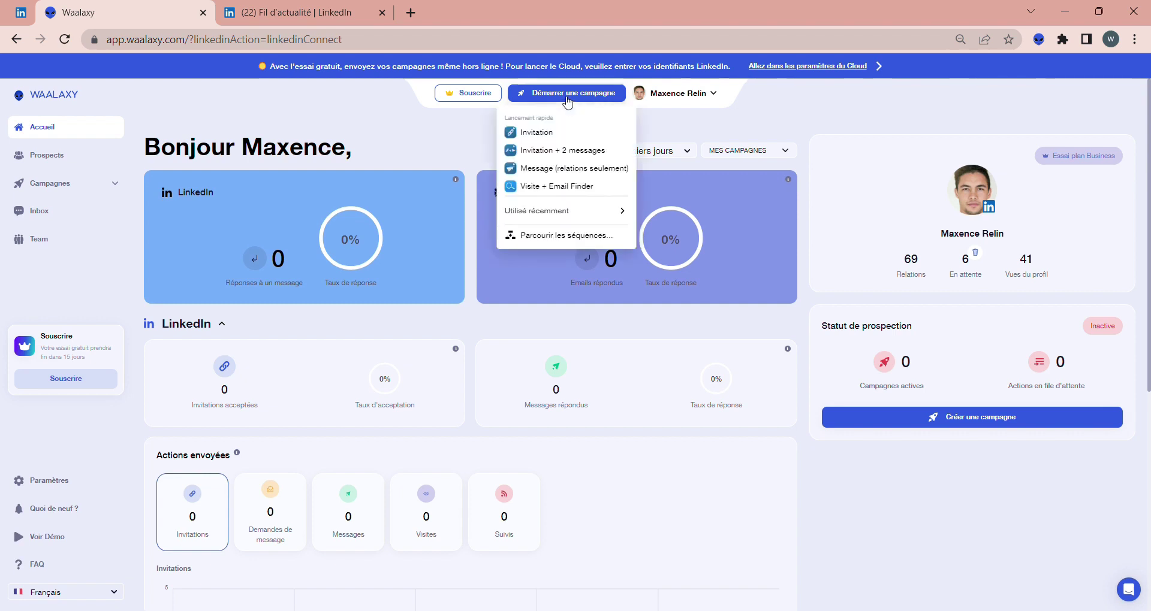
left_click(559, 235)
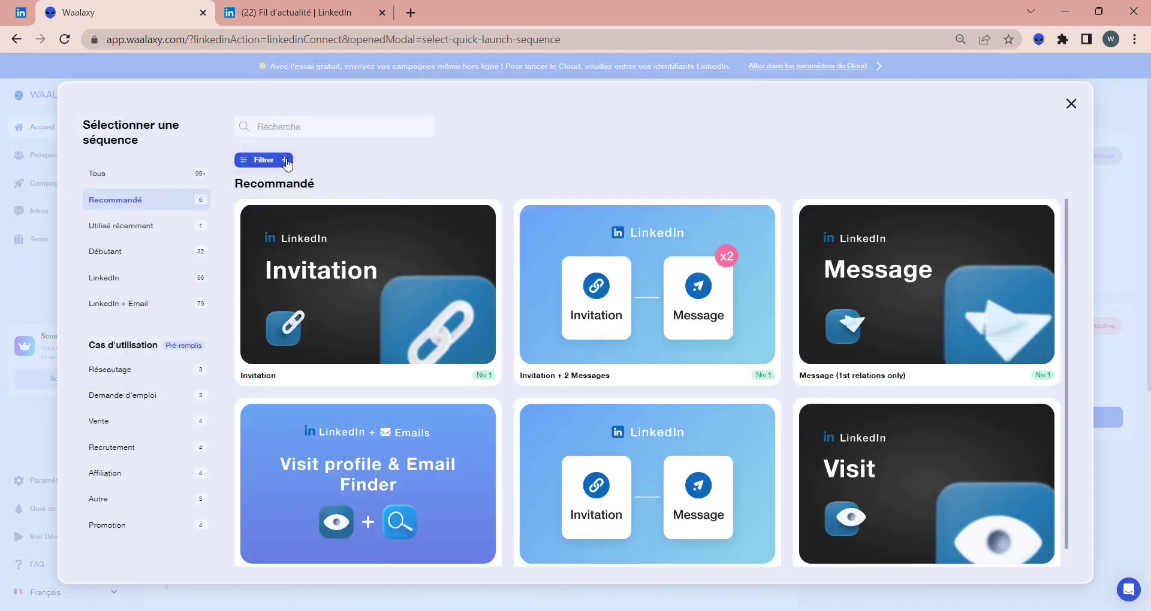
left_click(286, 161)
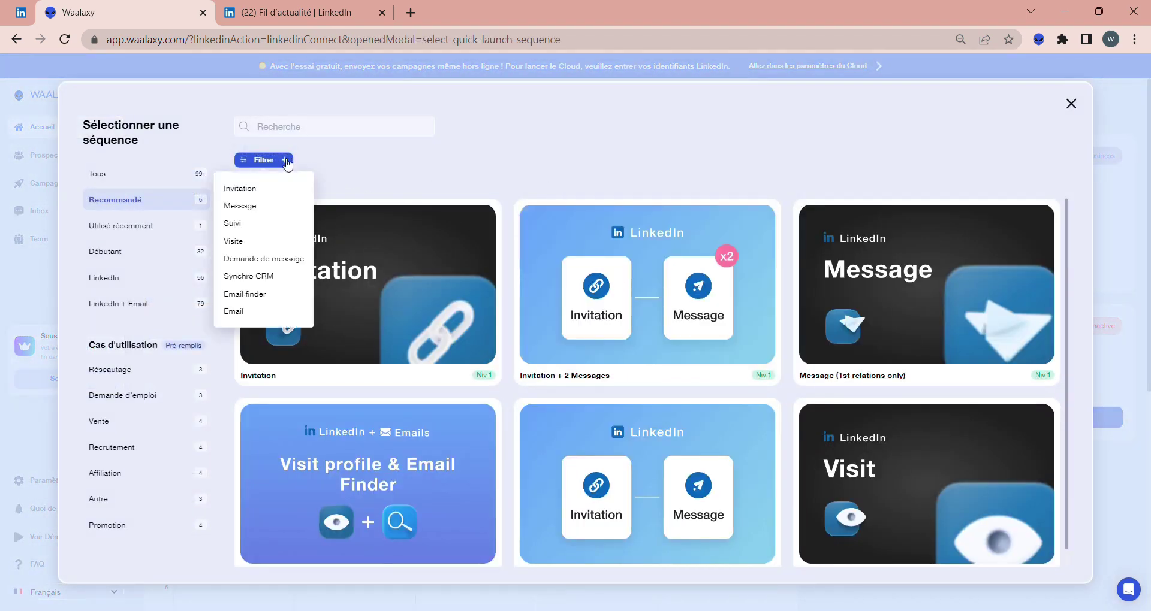
left_click(257, 241)
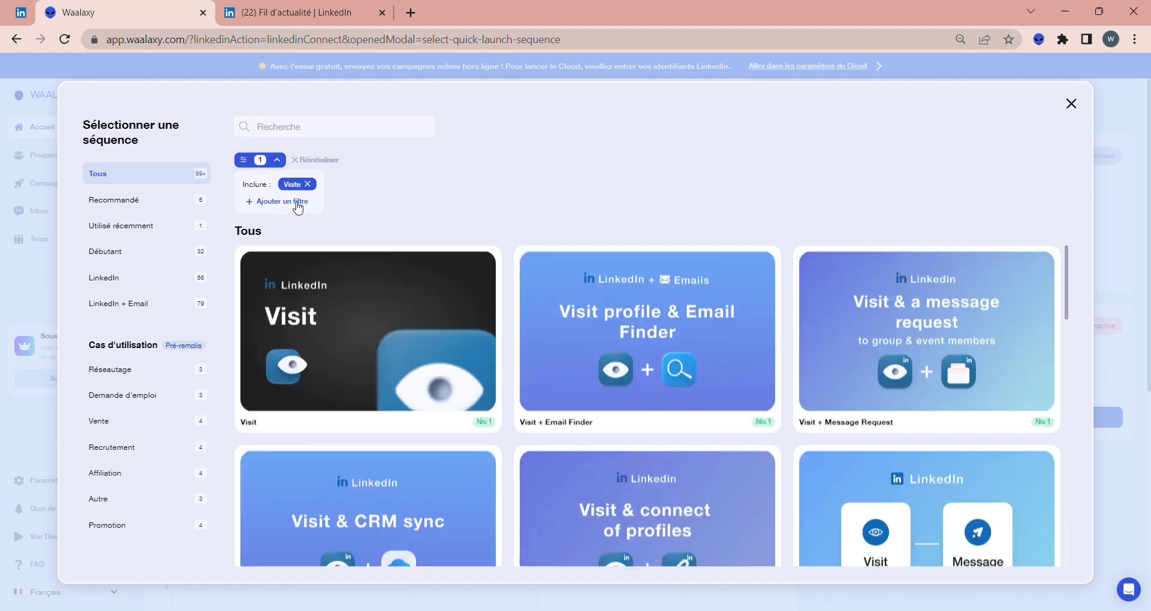
left_click(298, 204)
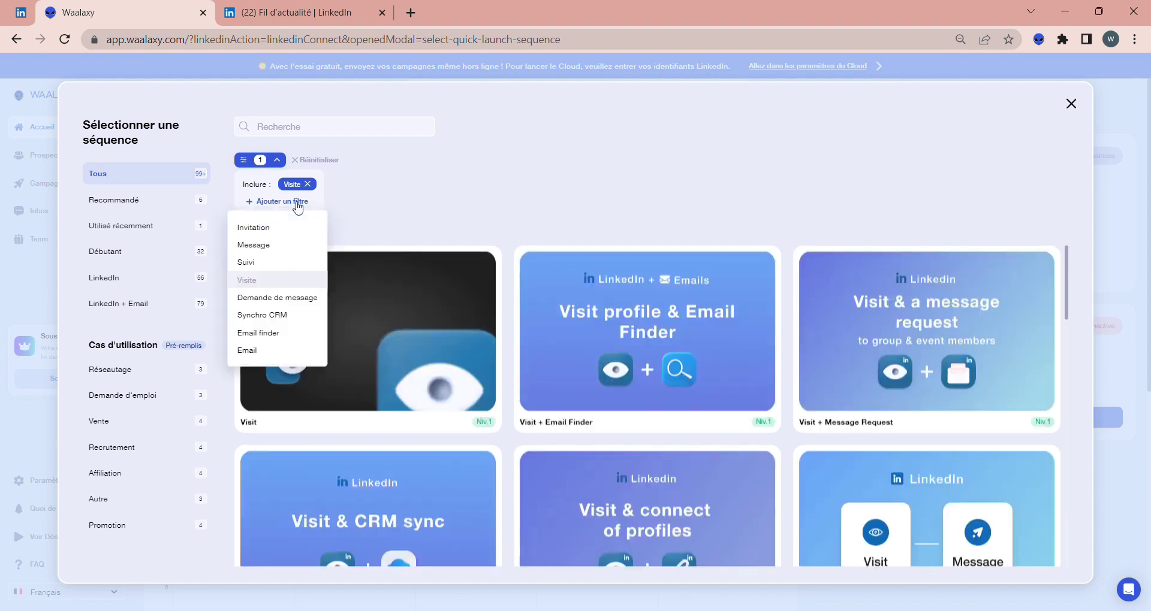
left_click(264, 333)
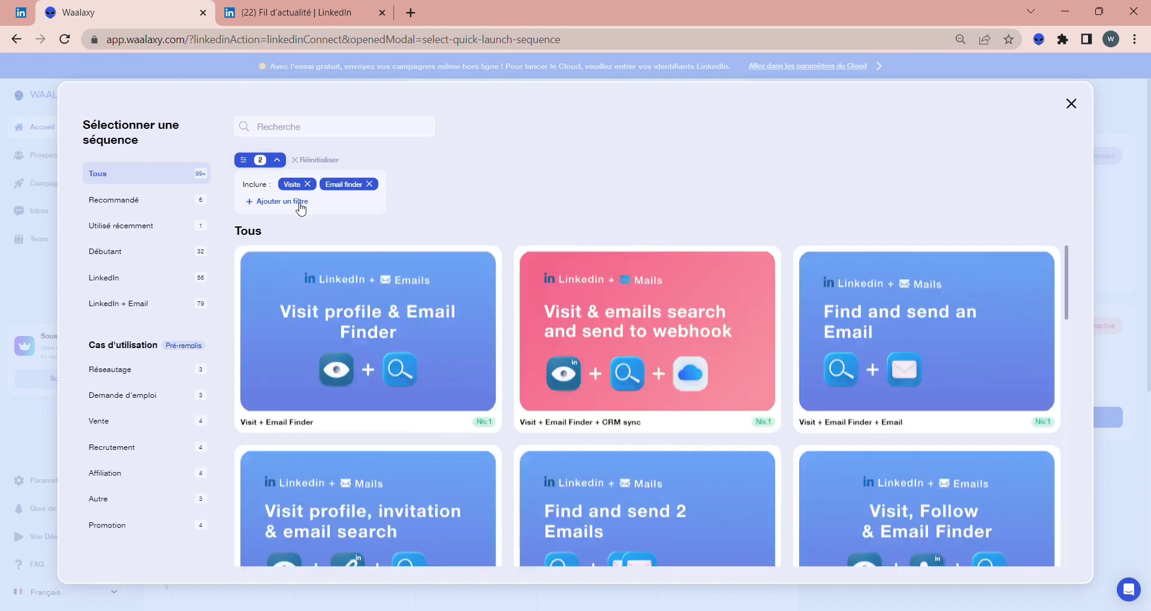
left_click(300, 204)
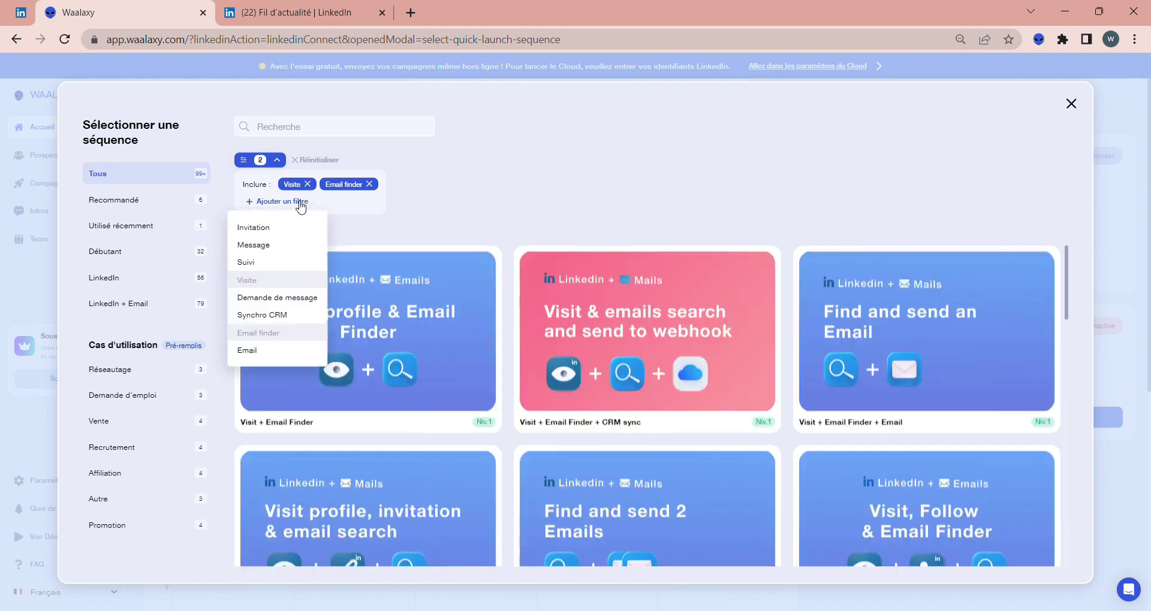
left_click(270, 351)
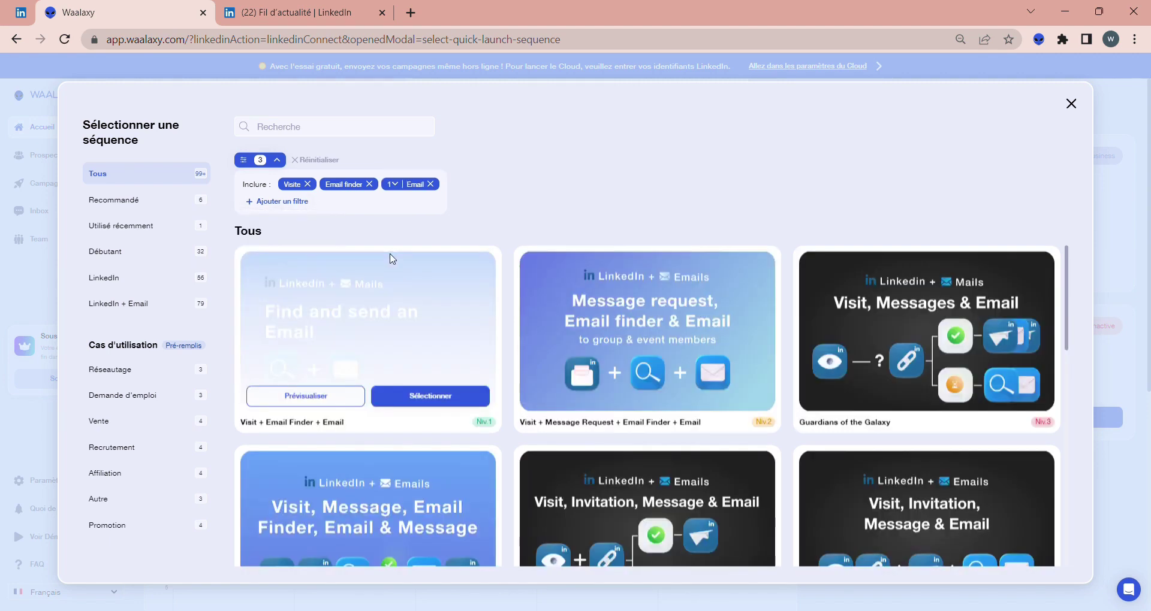
left_click(395, 185)
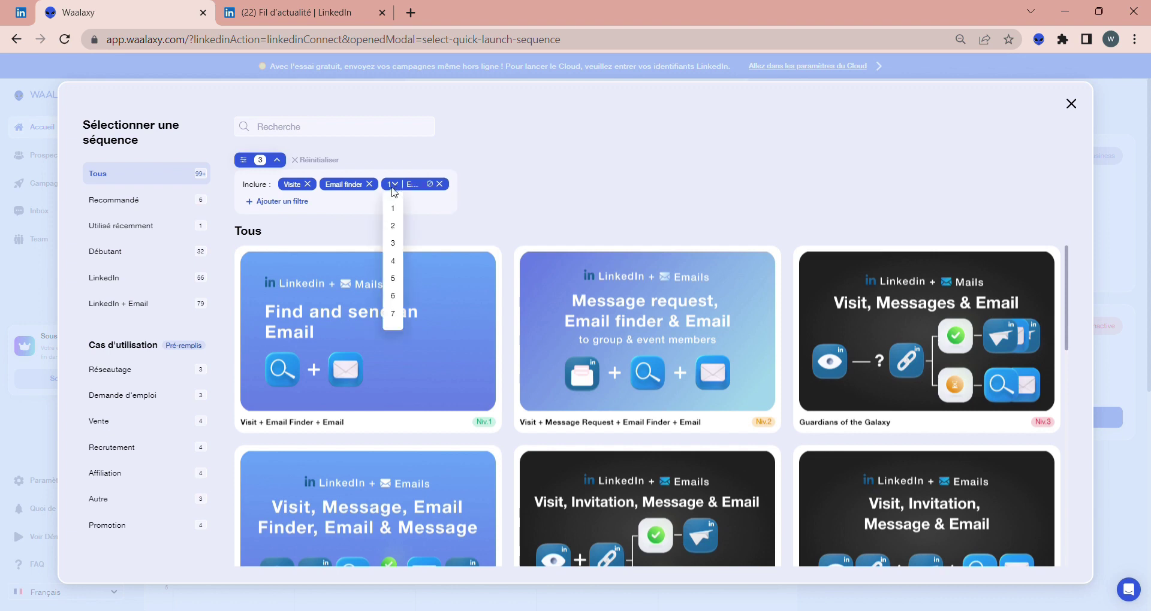
left_click(399, 245)
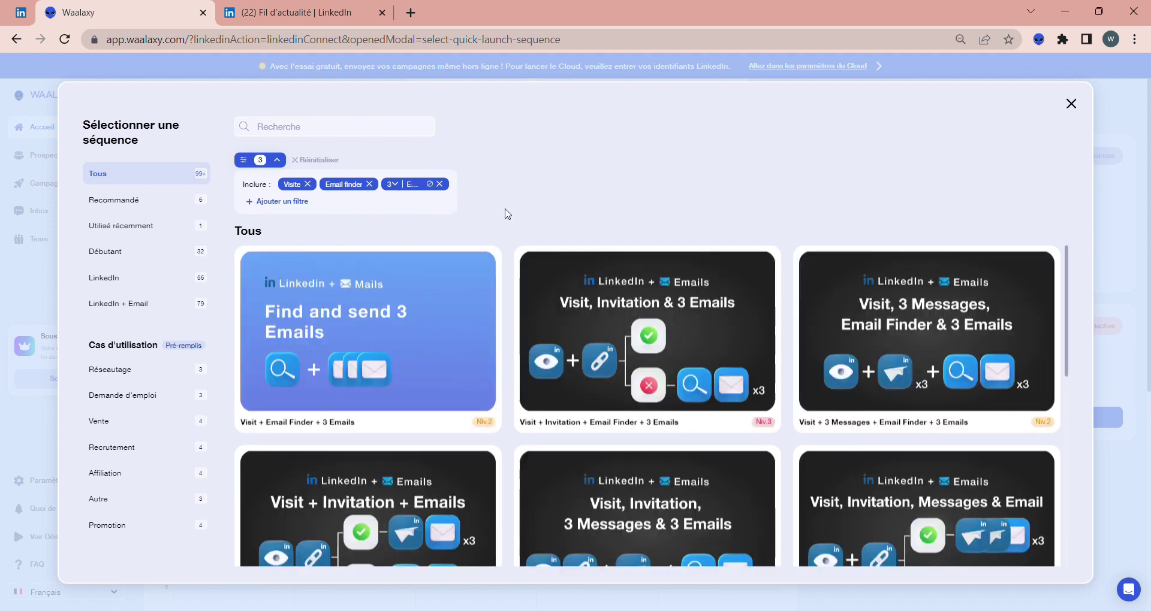
- Select the Visit + Email Finder + 3 Emails sequence and append "- Photographes Rennes" to the campaign's name
triple_click(276, 433)
left_click(415, 400)
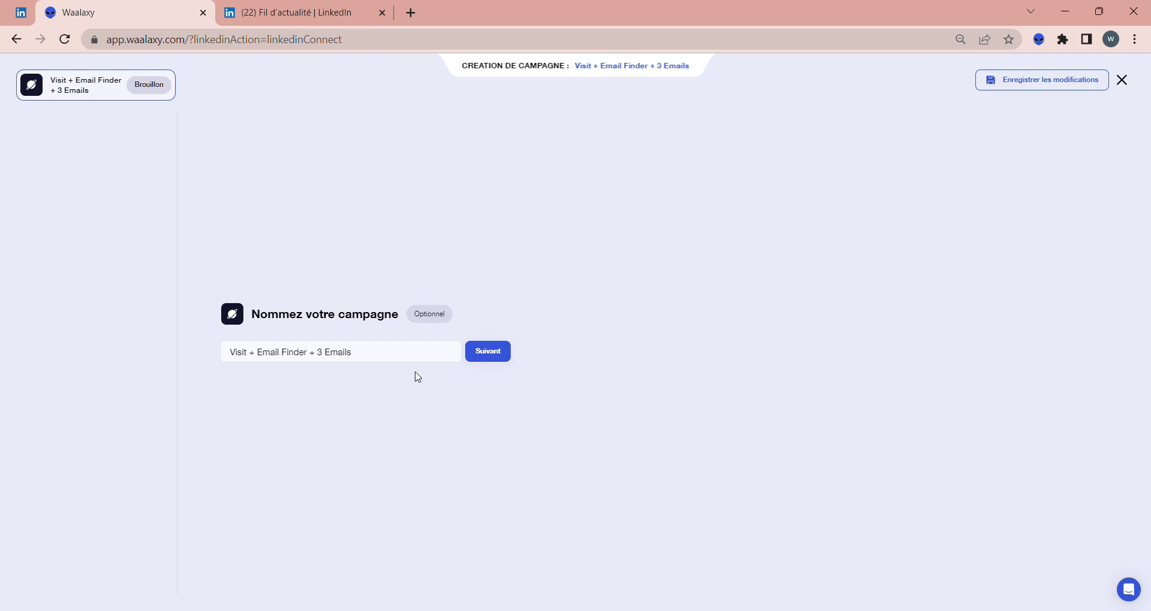
left_click(378, 358)
type("- Photographes Rennes")
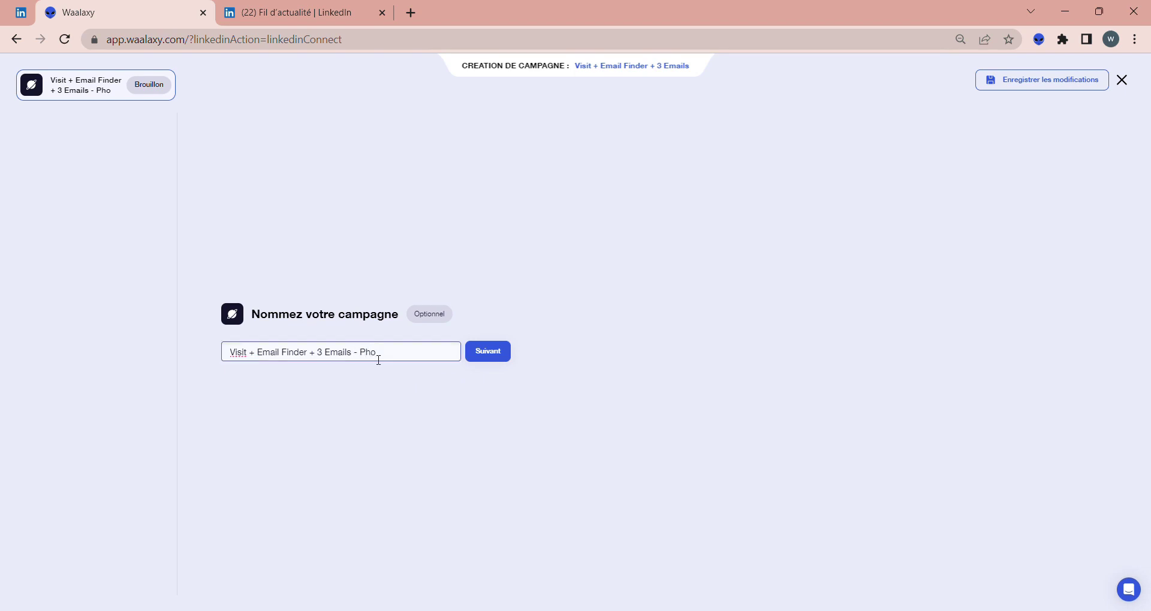
left_click(491, 355)
left_click(506, 360)
- Add all prospects of the Photographe-Rennes list to the campaign, and accept the Visite and Email Finder steps
left_click(332, 348)
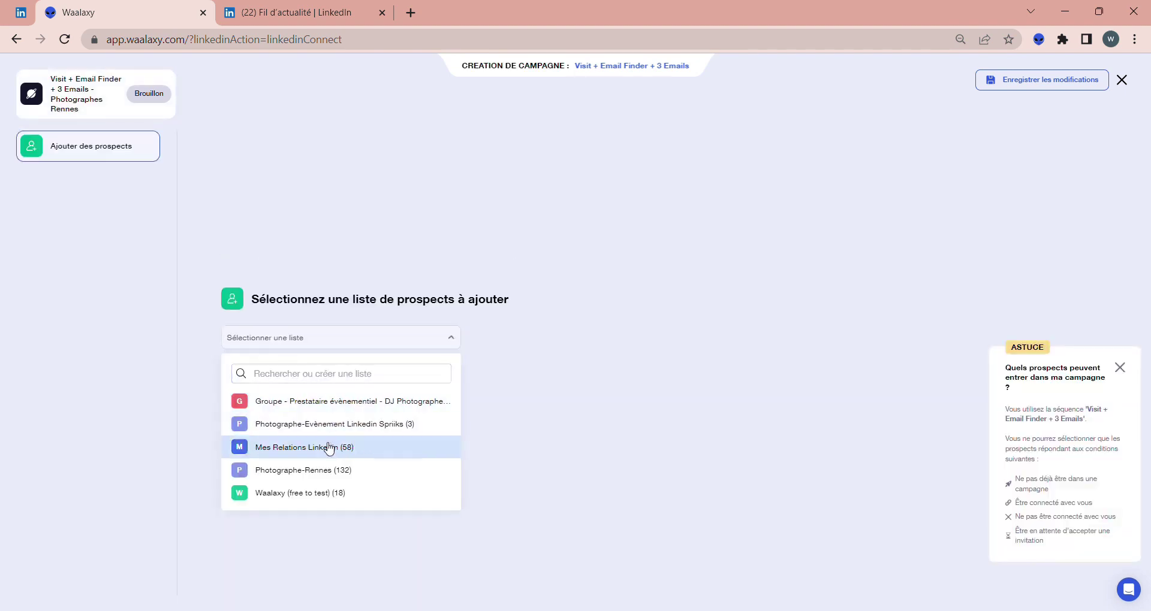
left_click(324, 471)
left_click(345, 342)
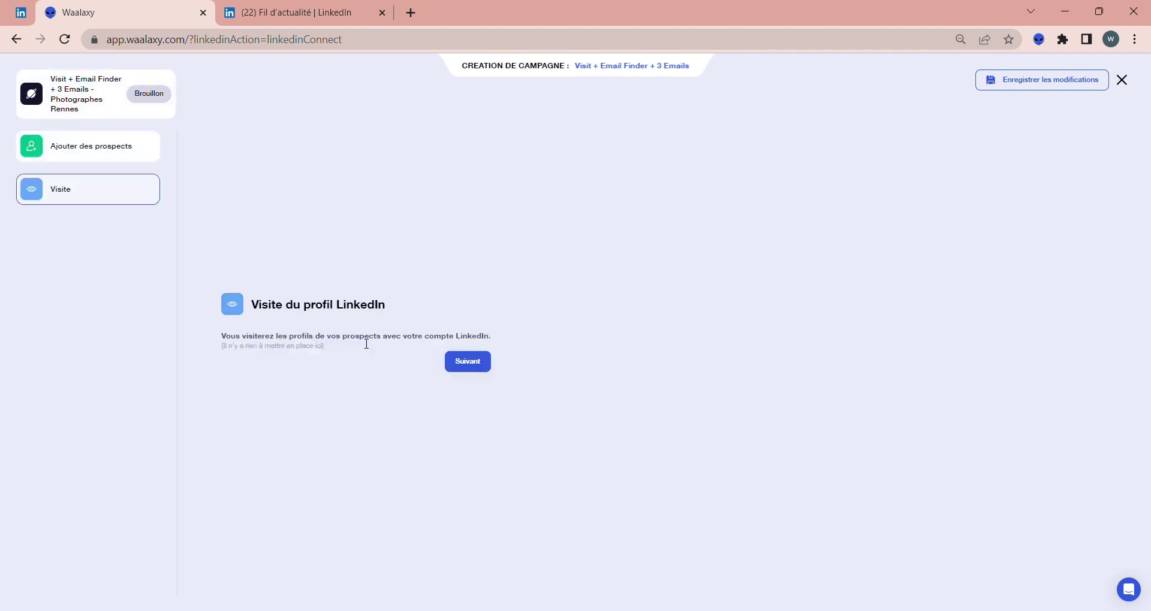
left_click(458, 361)
left_click(455, 363)
- Write the first email with subject "Objet du mail" and body "Rédaction du premier message", and validate it
type("Objet du mail")
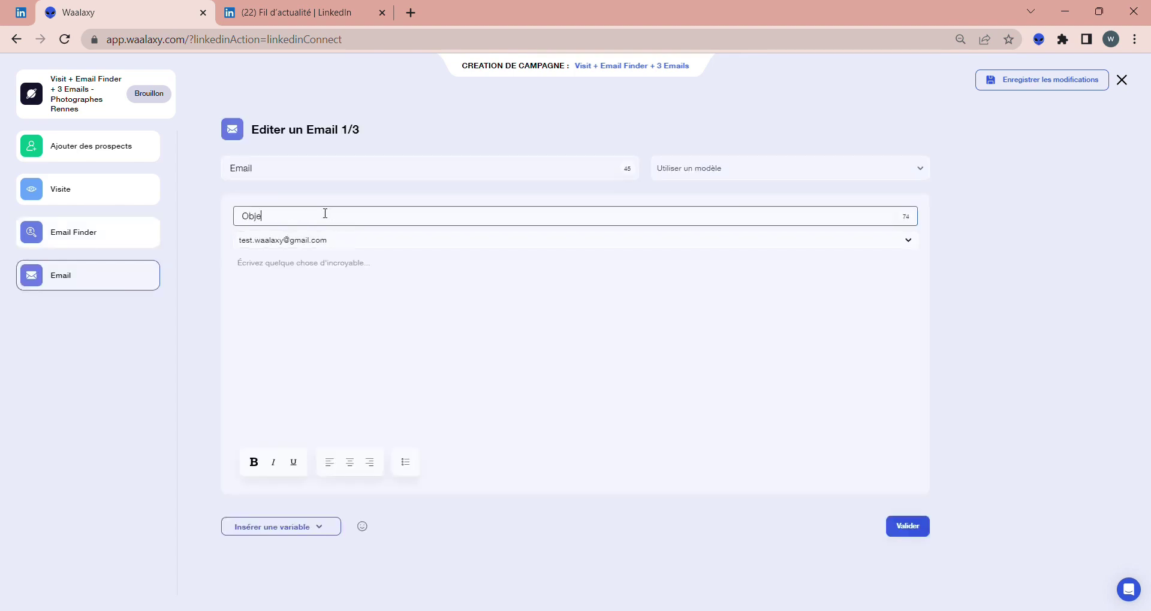
left_click(313, 264)
type("Rédact")
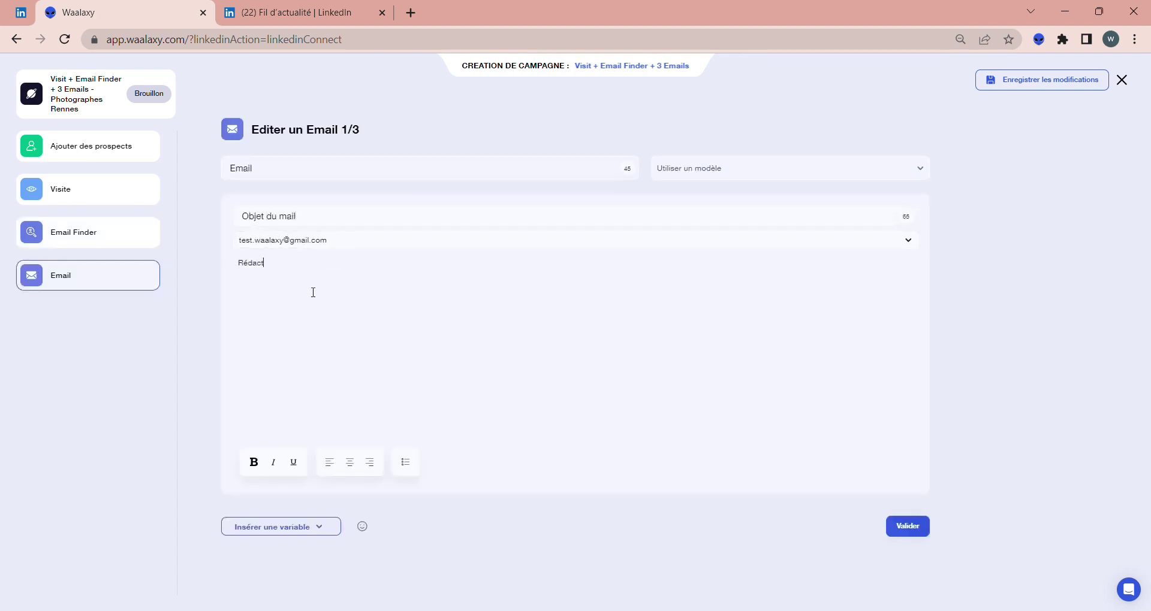
type("ion du premier message")
left_click(907, 527)
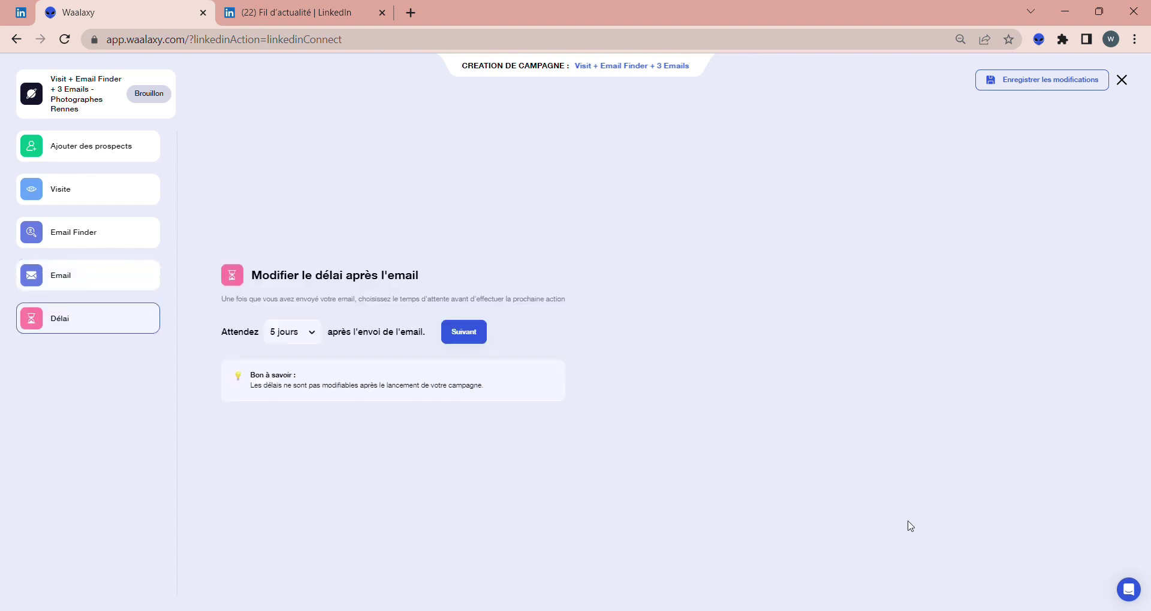
- Set the delay after the first email to 7 days (7 jours) and continue to the second email
left_click(291, 332)
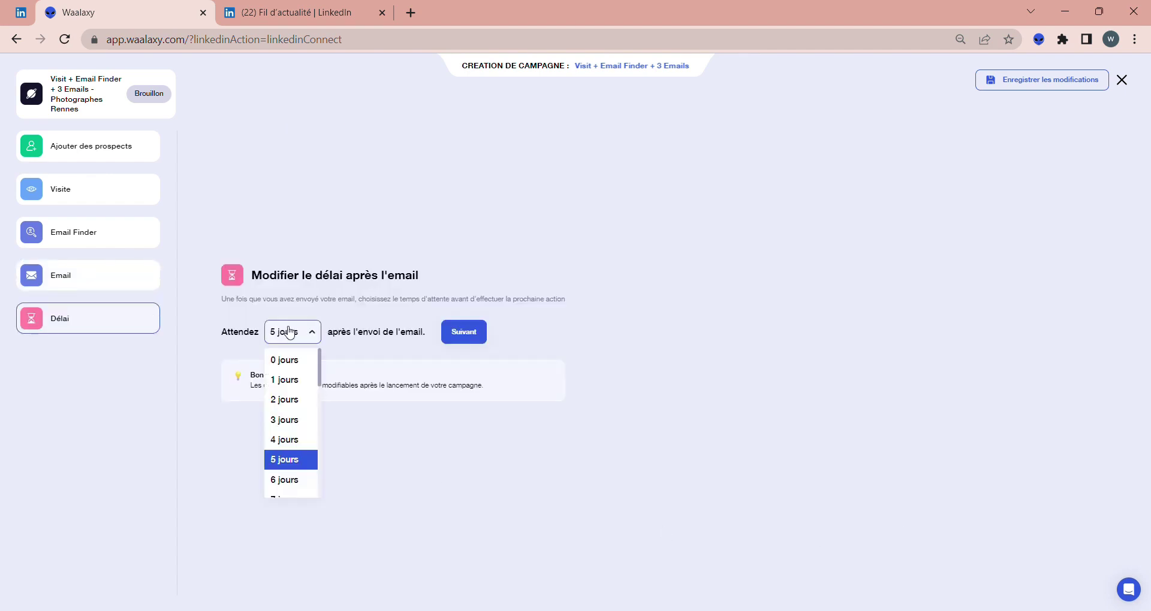
left_click(287, 499)
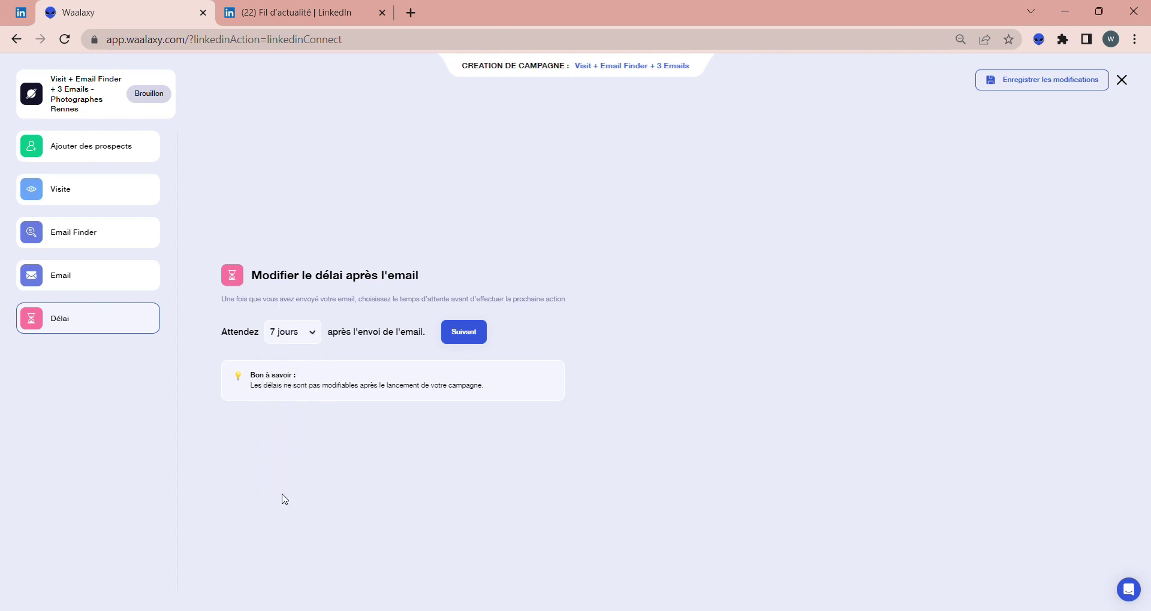
left_click(483, 331)
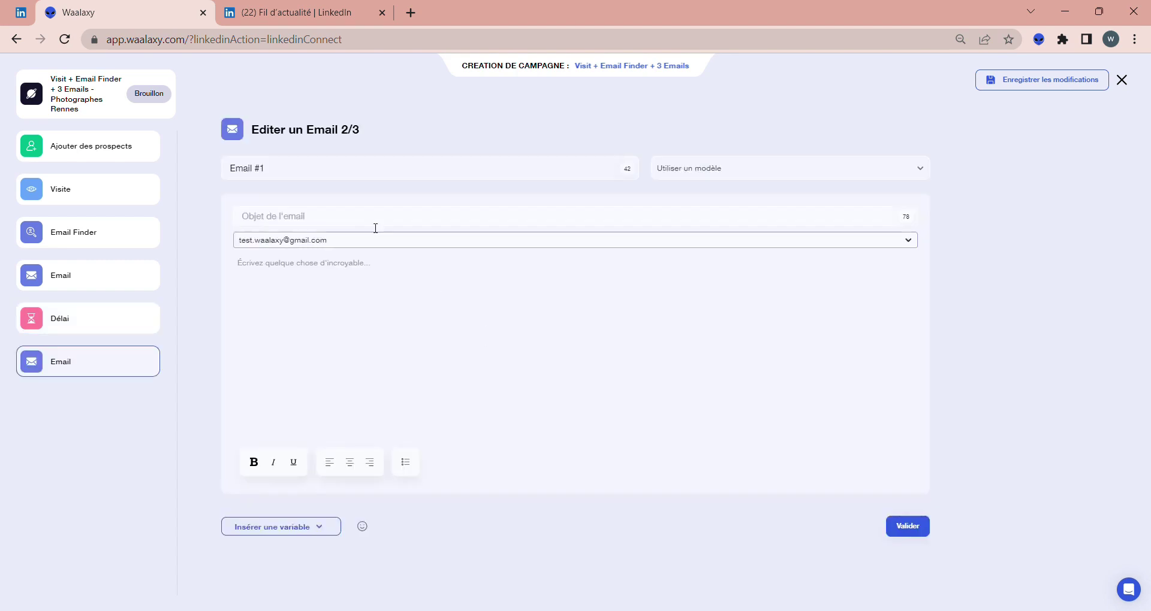
- Write the second email with subject "Objet du mail" and body "Rédaction du deuxième mail", and validate it
left_click(358, 219)
type("Objet du mail")
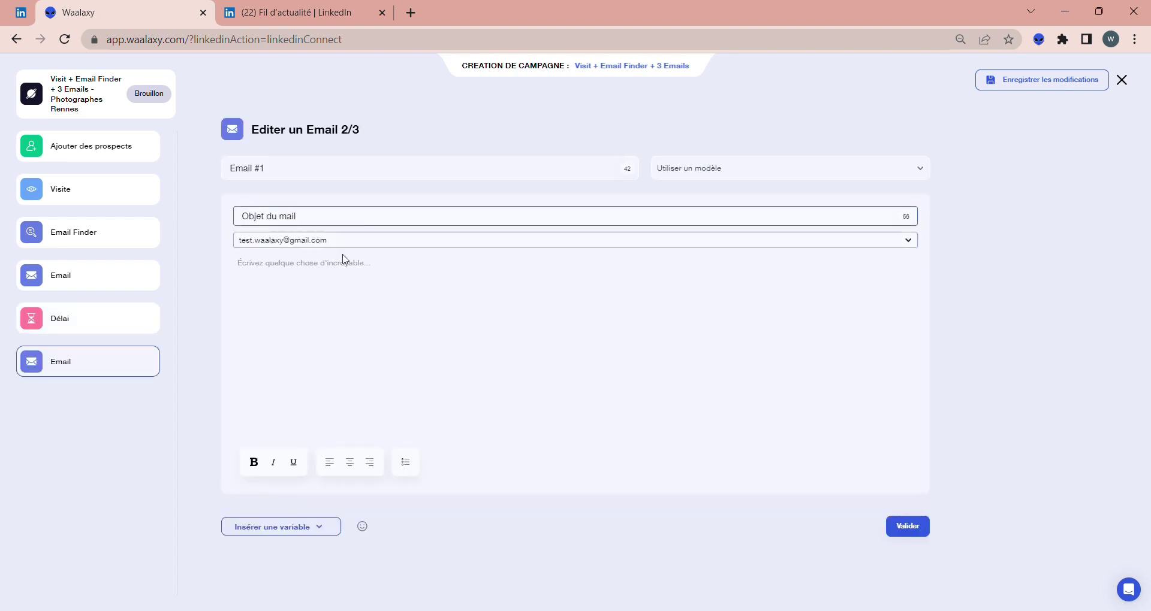
left_click(344, 259)
type("Rédaction du deuxième mail")
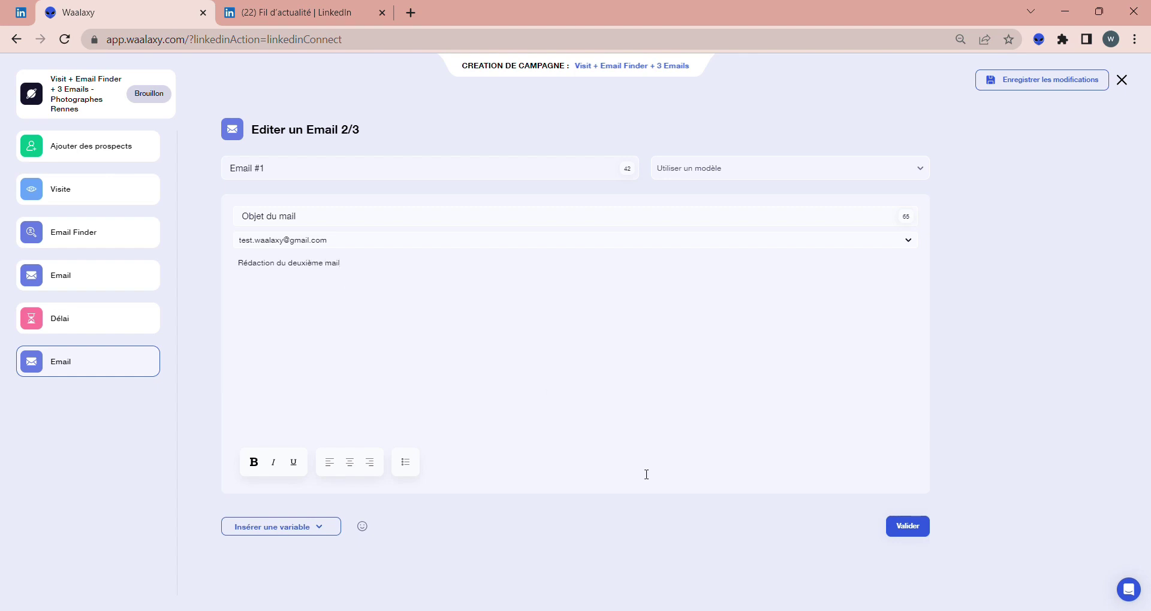
left_click(904, 527)
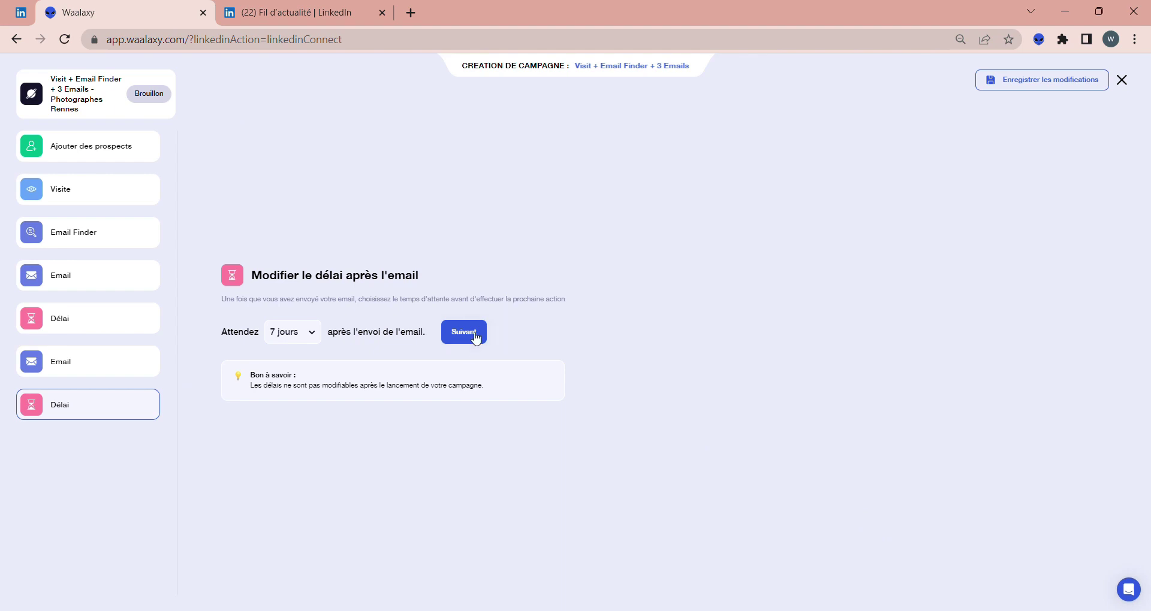
- Accept a 7-day delay after the second email, and validate a third with subject "Objet du mail" and body "Rédaction du troisième mail"
left_click(475, 336)
left_click(304, 225)
type("Objet du mail")
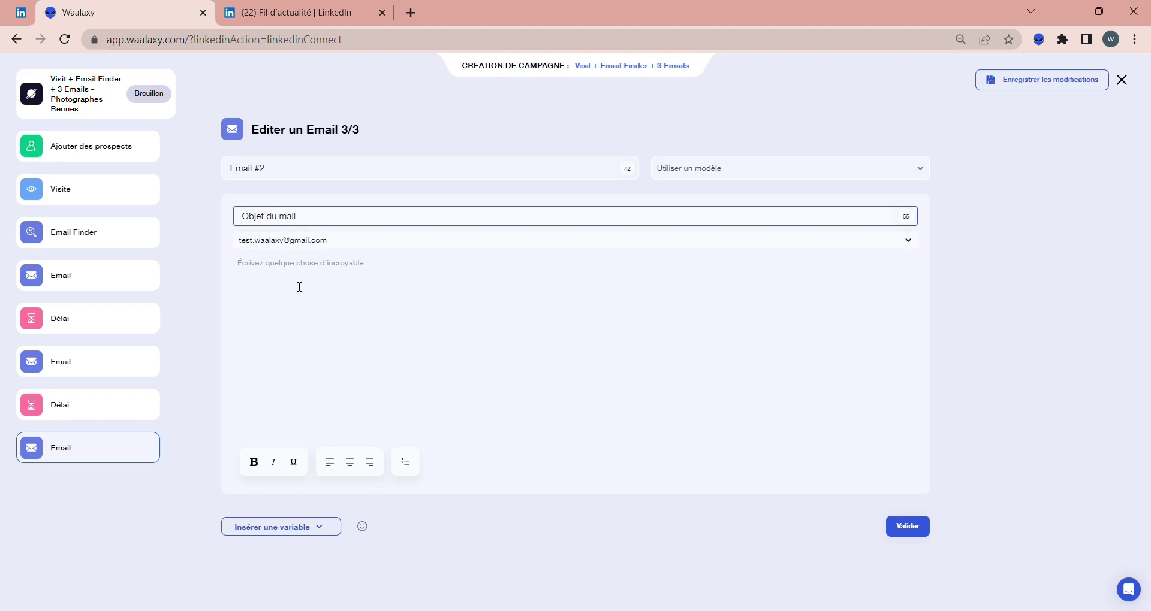
left_click(316, 278)
type("Réda")
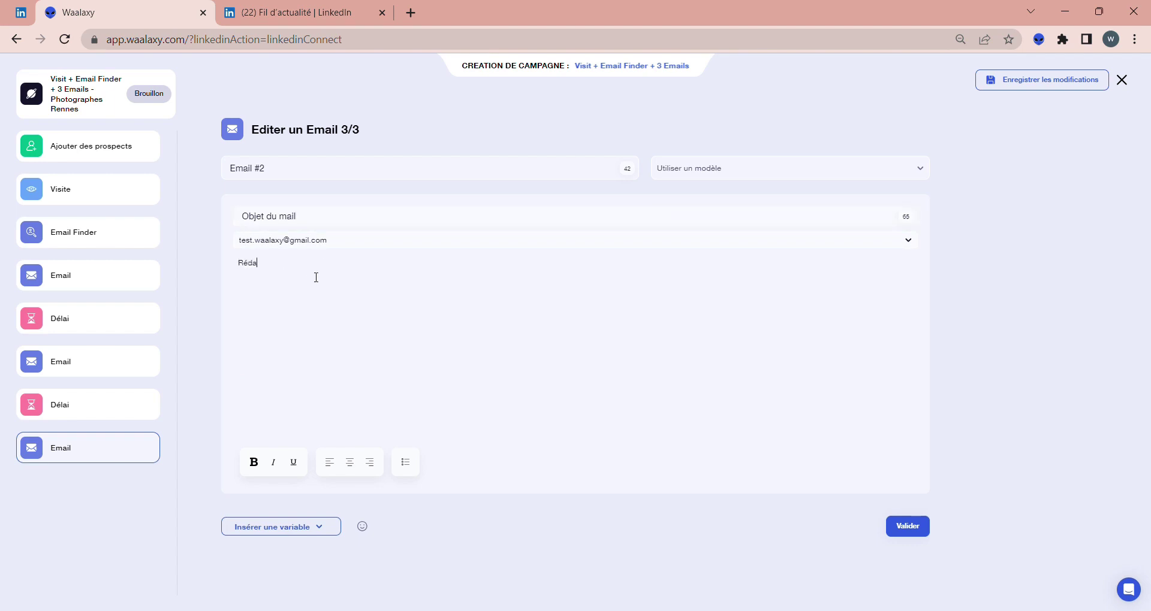
type("ction du troisième mail")
left_click(907, 527)
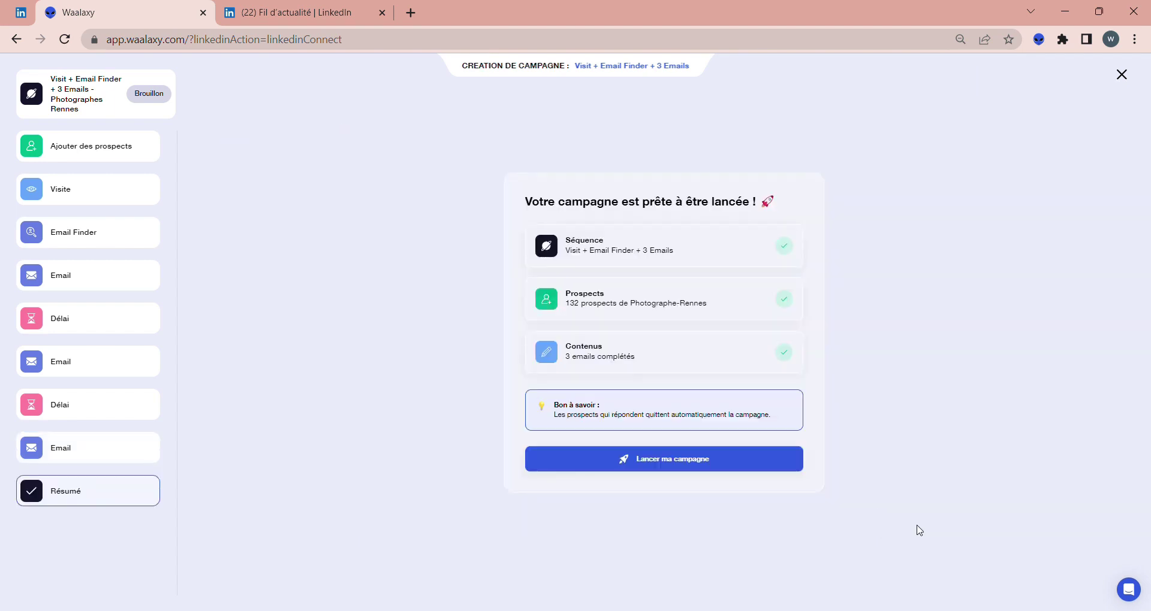